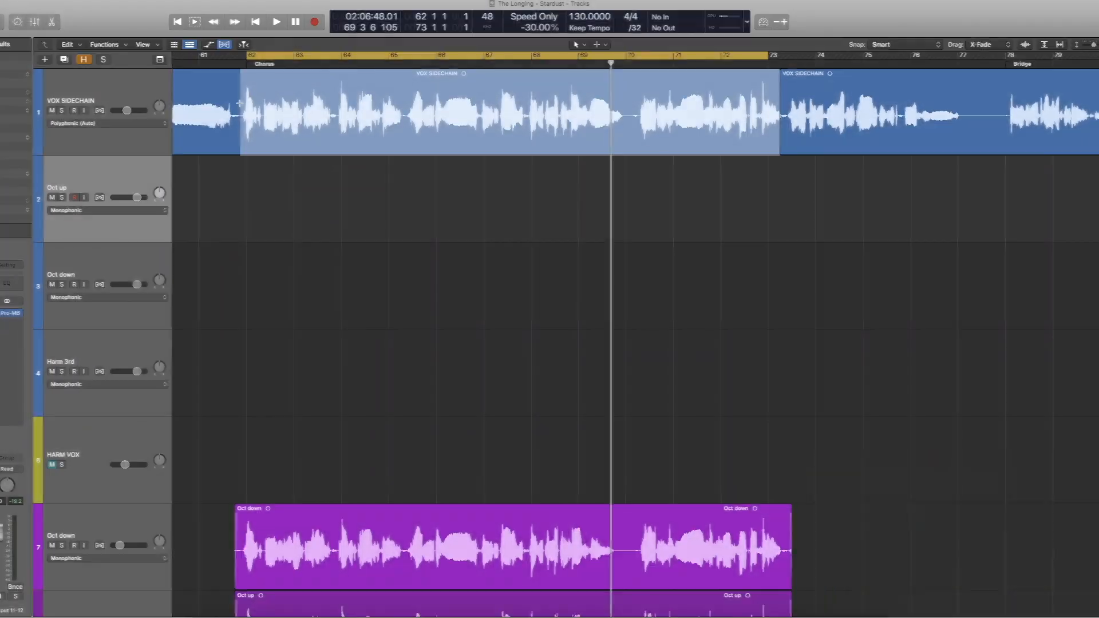
- Select the chorus section of the VOX SIDECHAIN region and copy it onto the Oct up, Oct down and Harm 3rd tracks
drag(240, 104, 781, 107)
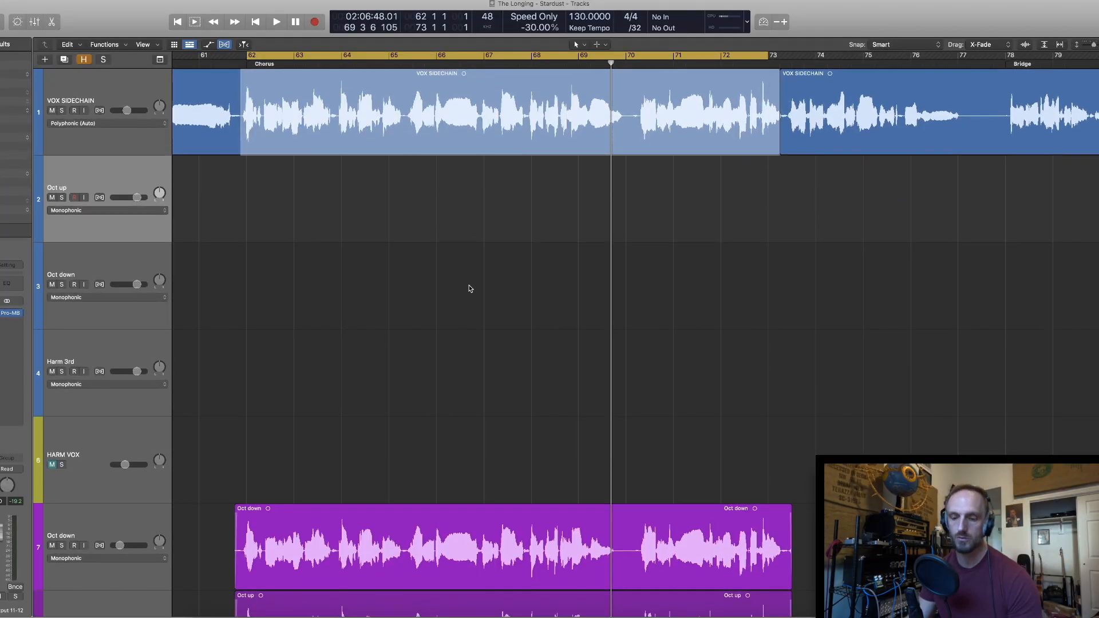
key(super+Up)
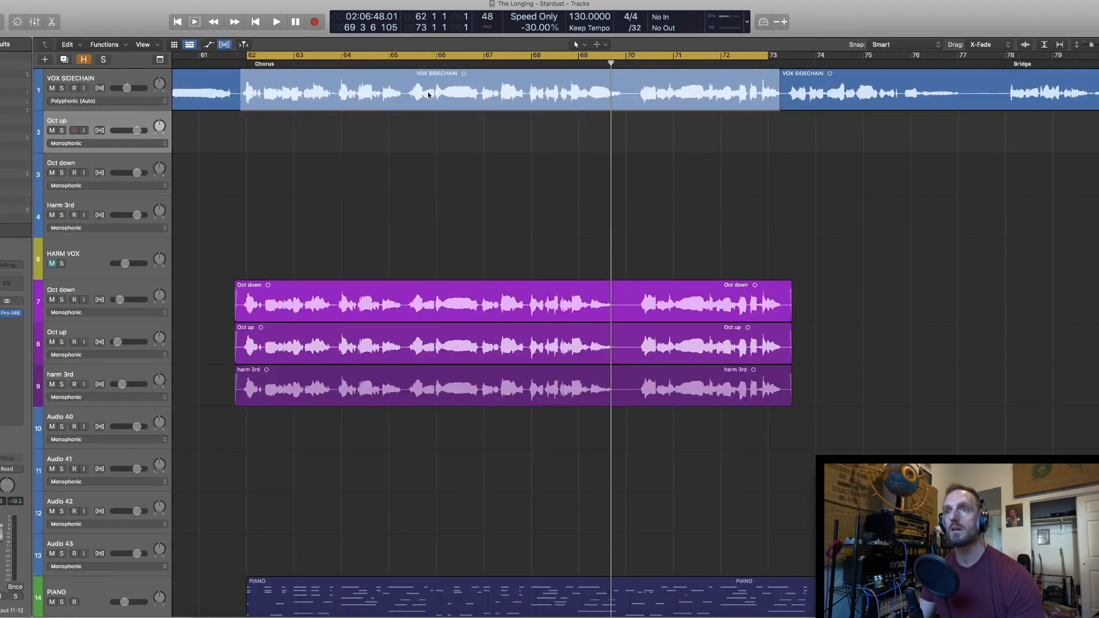
drag(425, 98, 349, 243)
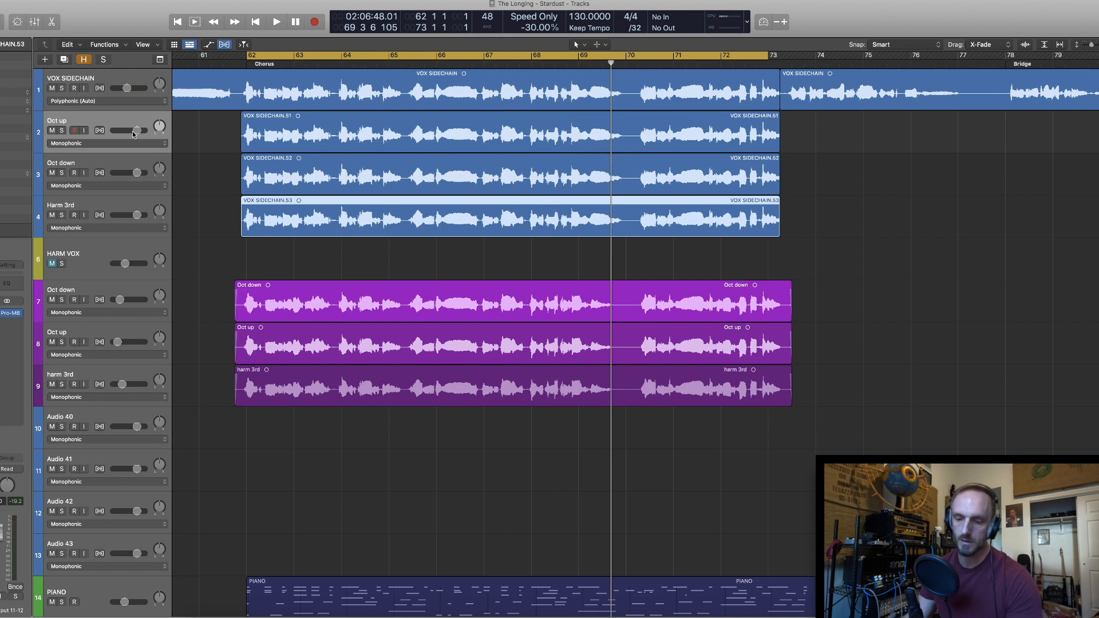
- Show the Melodyne plug-in windows and arm Transfer in the Oct up, Oct down and Harm 3rd instances
key(v)
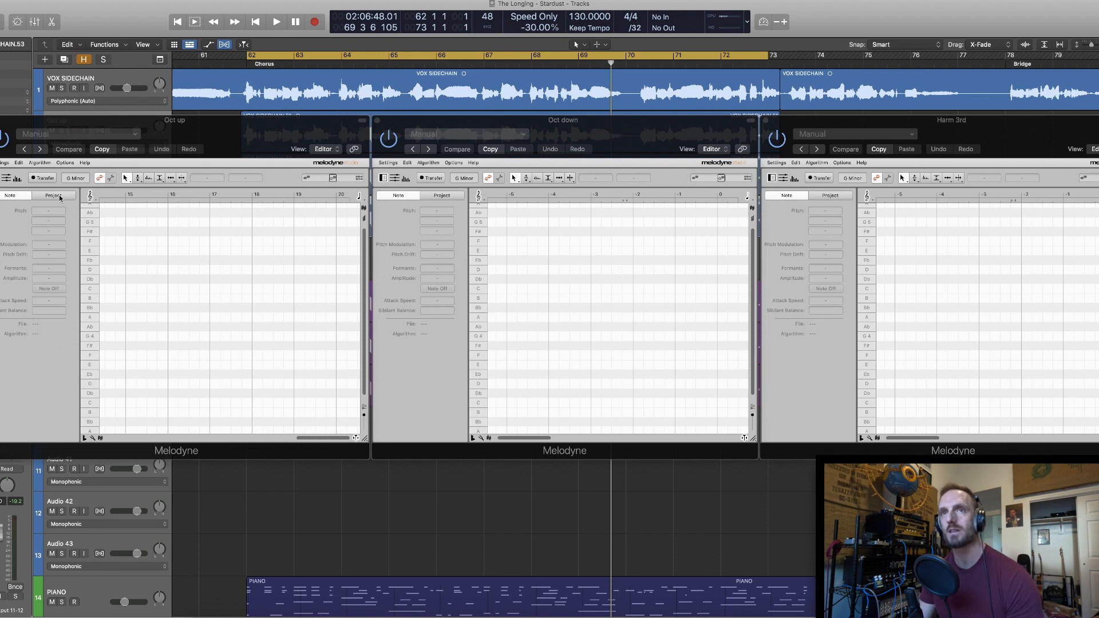
click(42, 180)
click(430, 178)
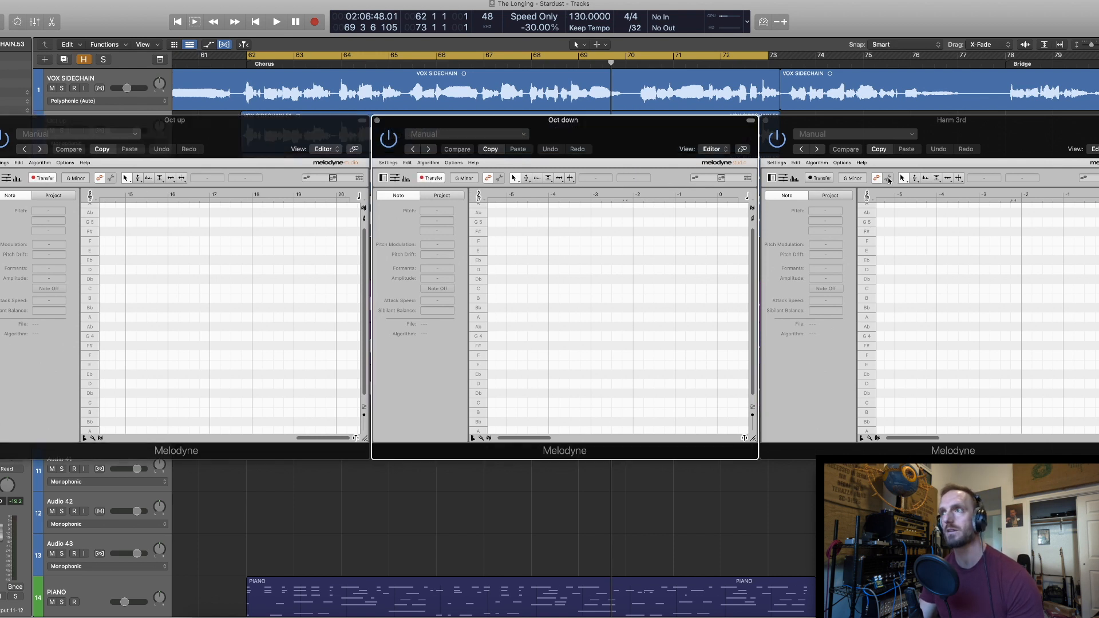
click(821, 178)
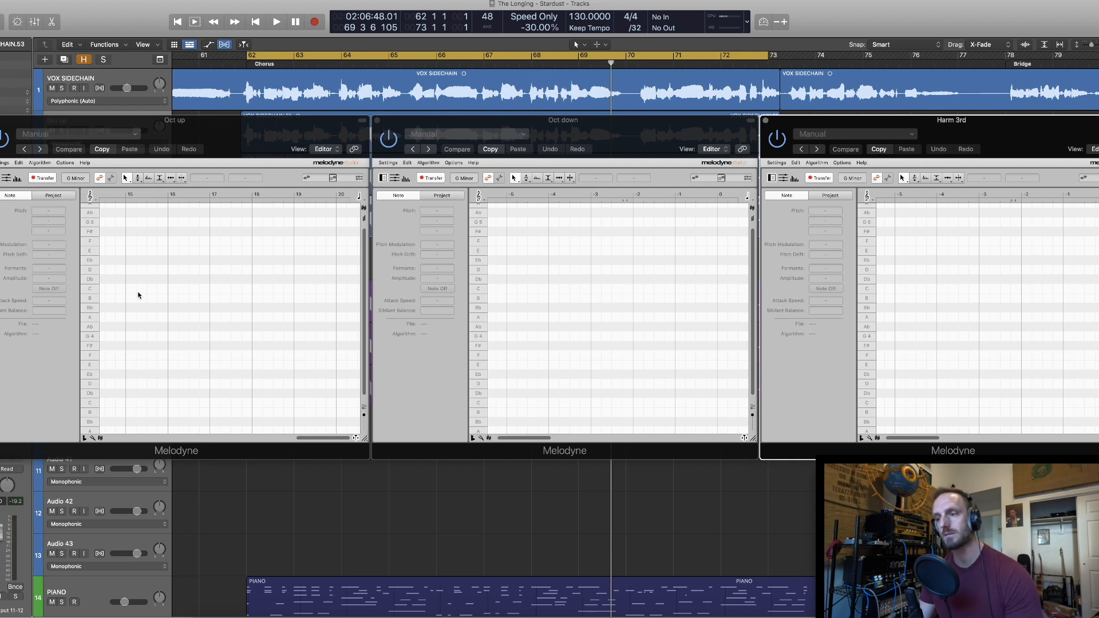
- Play the chorus through to its end to capture the vocal into the three Melodyne instances, and stop playback
key(shift+space)
key(v)
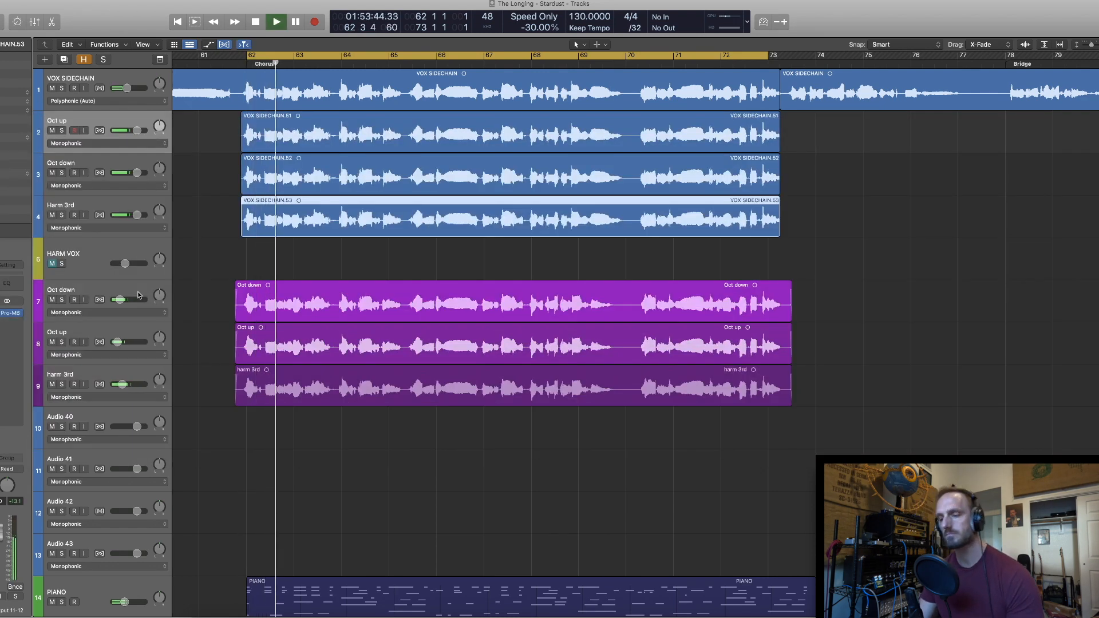
key(v)
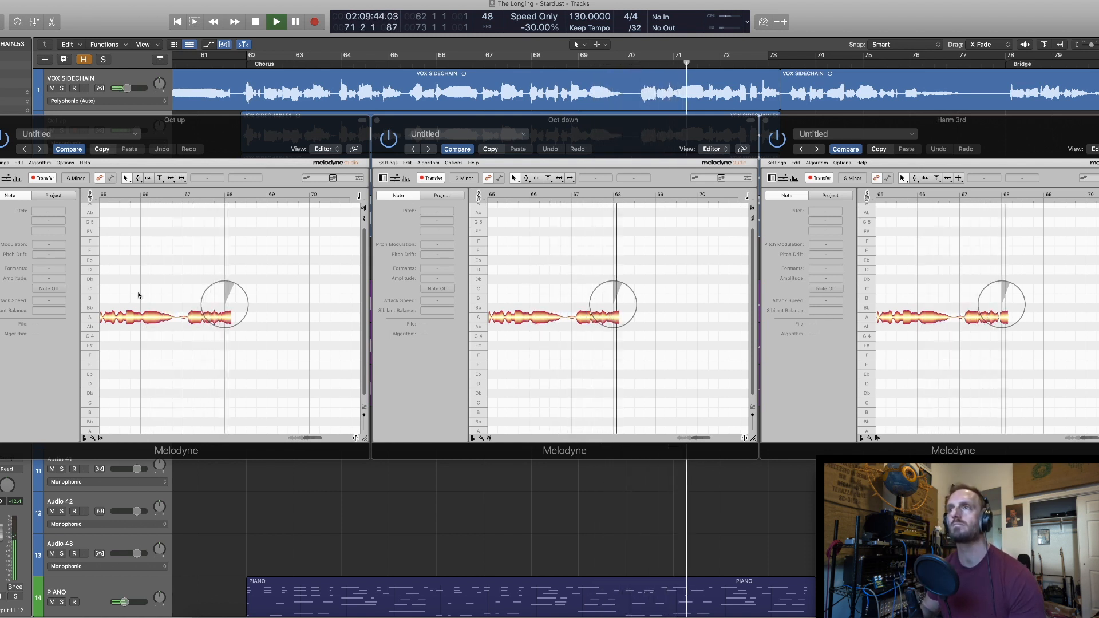
key(v)
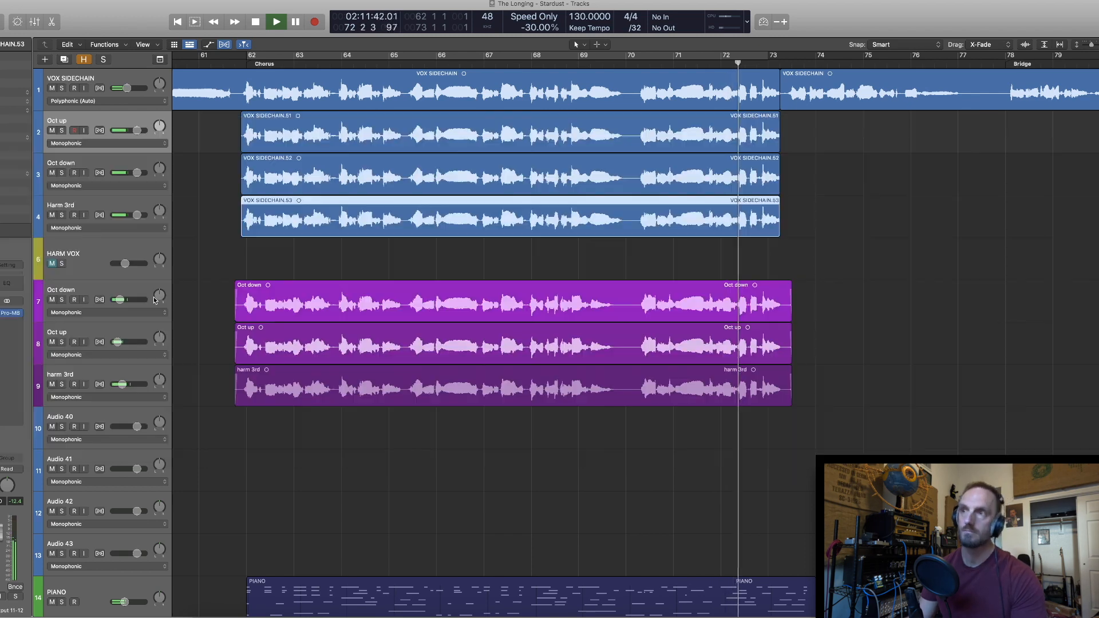
scroll(467, 326, down, 5)
key(space)
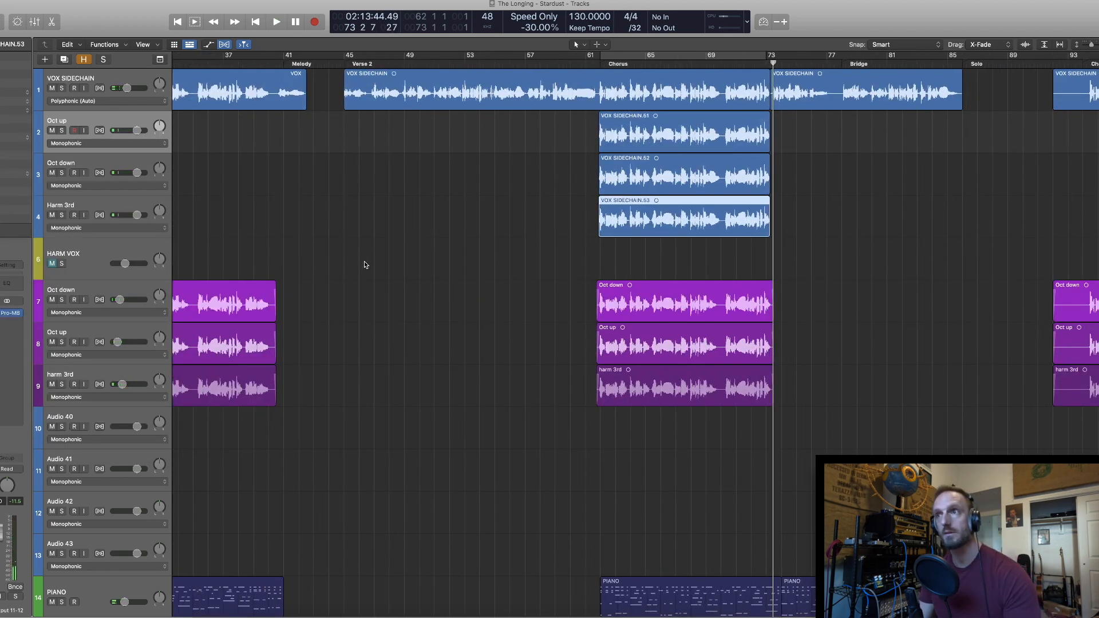
- Select all captured chorus notes in the Oct up Melodyne instance and raise them one octave
key(v)
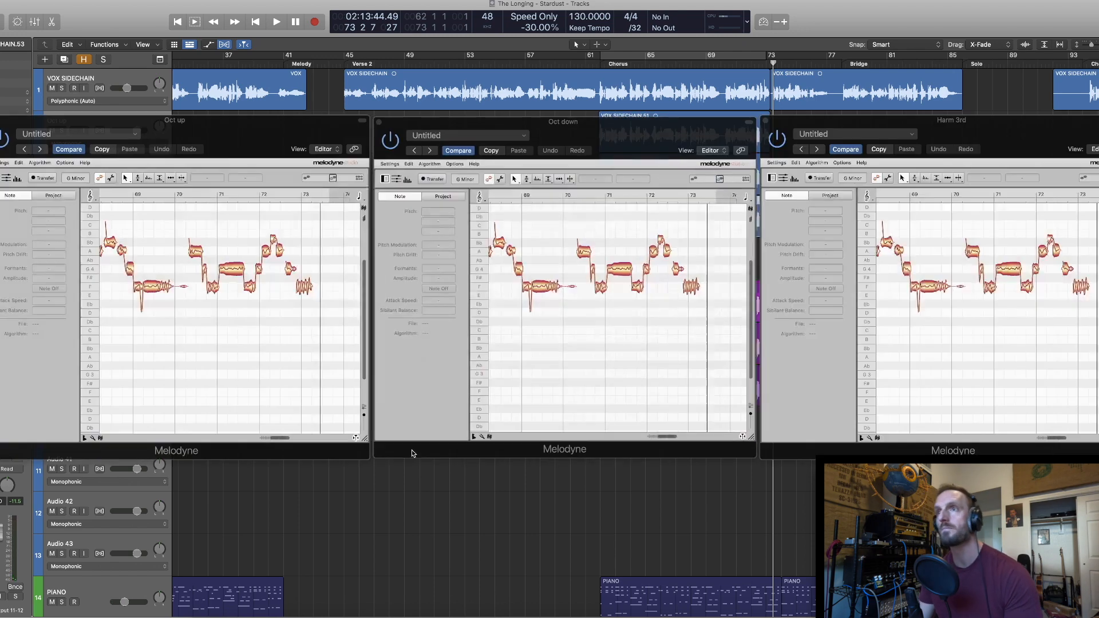
scroll(201, 294, left, 5)
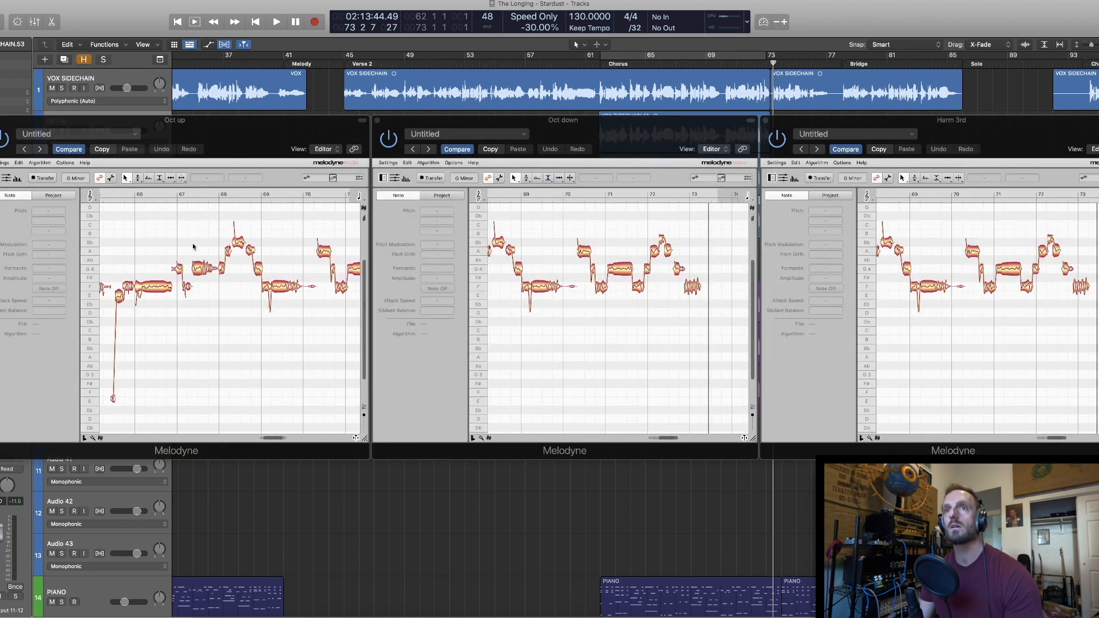
scroll(149, 230, left, 8)
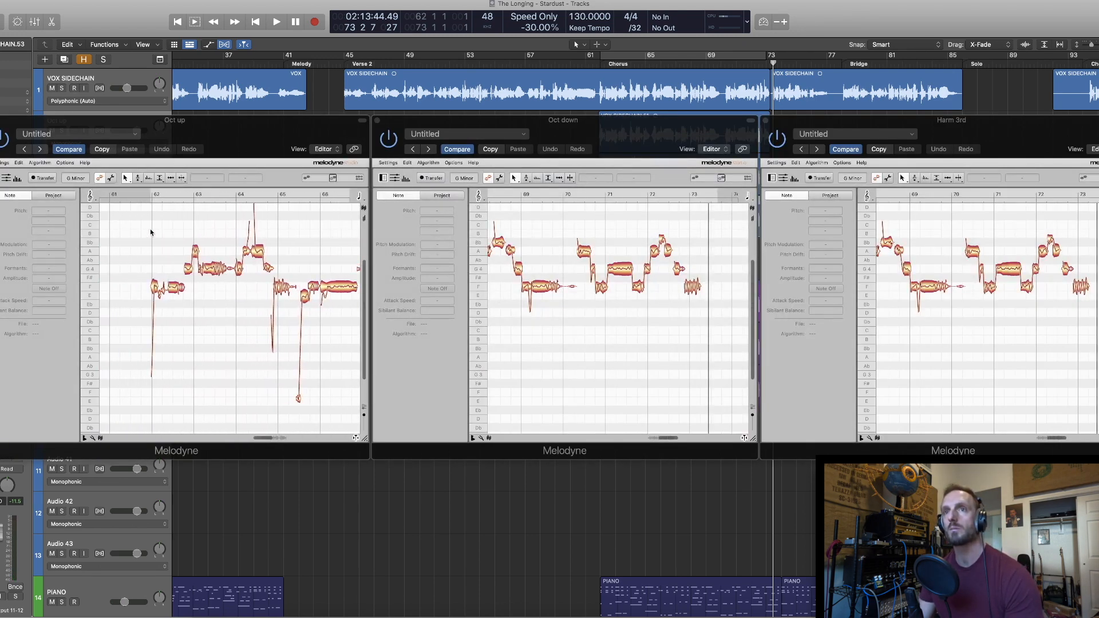
scroll(141, 217, left, 3)
scroll(137, 212, up, 2)
drag(201, 214, 256, 369)
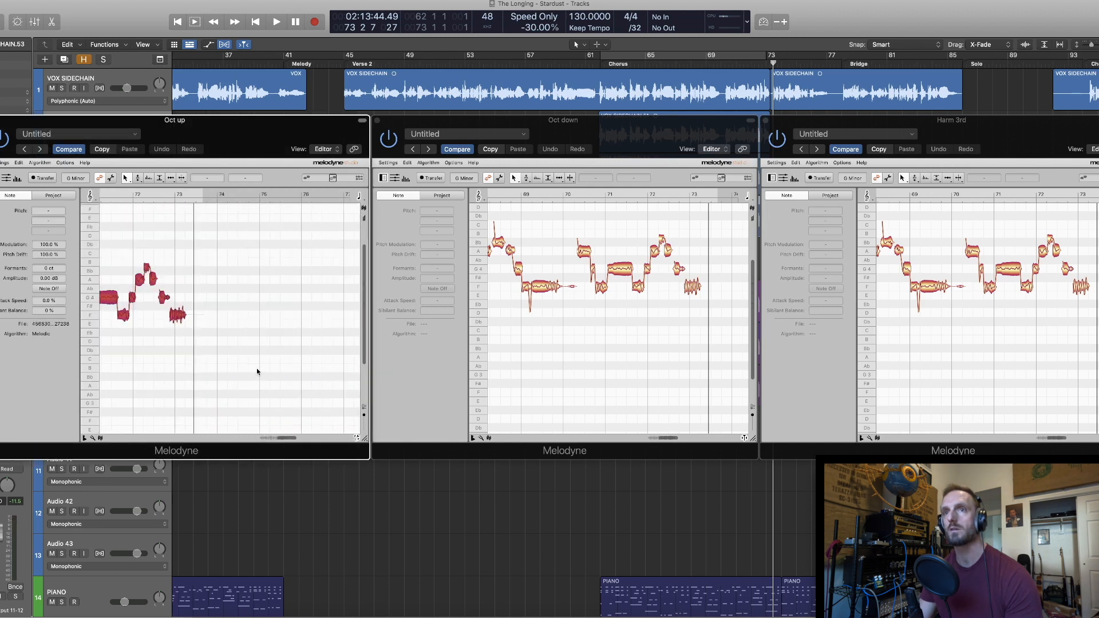
scroll(256, 369, left, 15)
scroll(257, 368, right, 4)
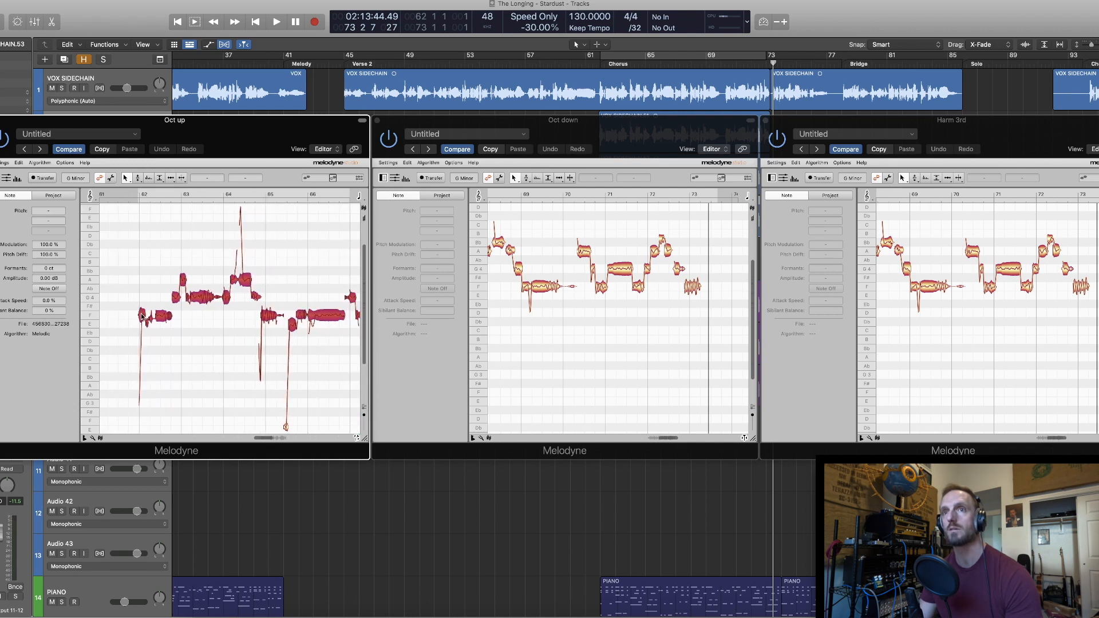
drag(143, 316, 144, 209)
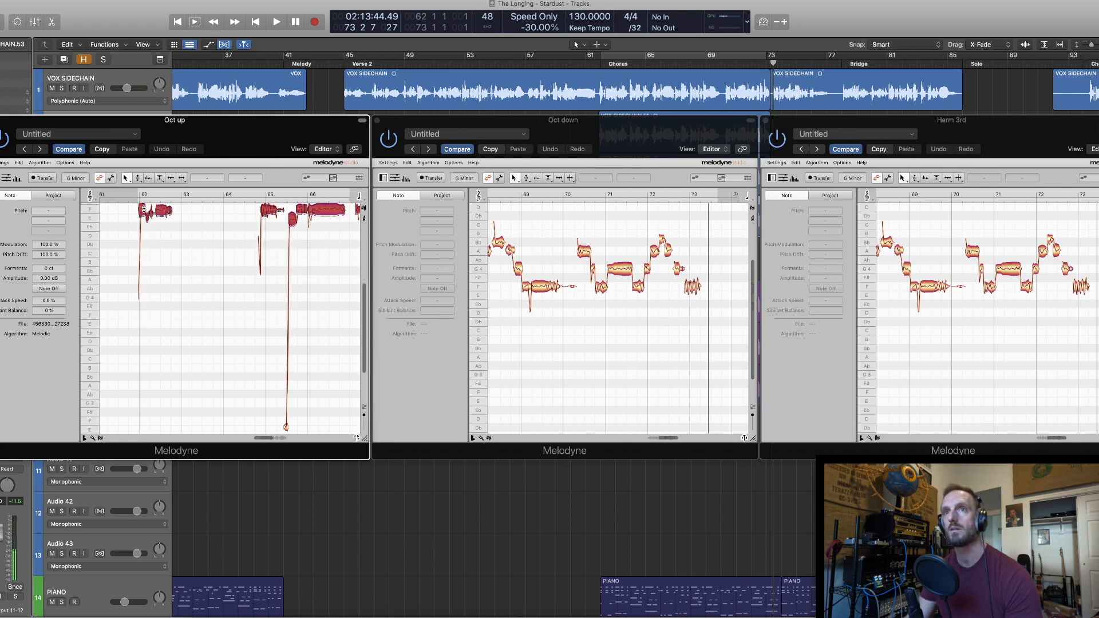
scroll(170, 309, up, 5)
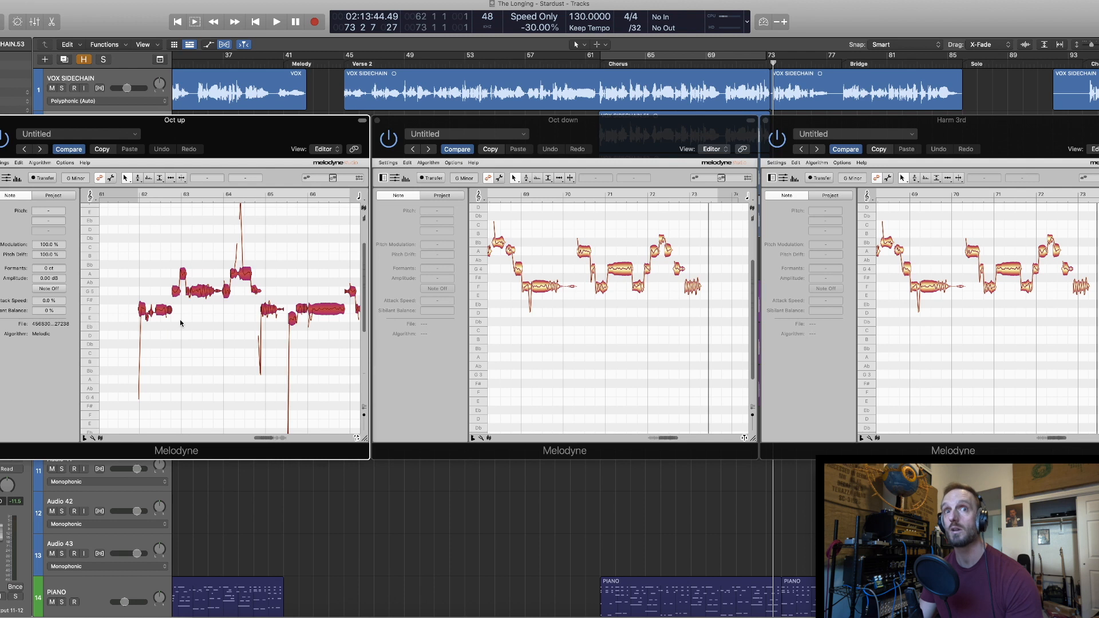
- Select all captured chorus notes in the Oct down Melodyne instance and lower them one octave
scroll(556, 314, left, 10)
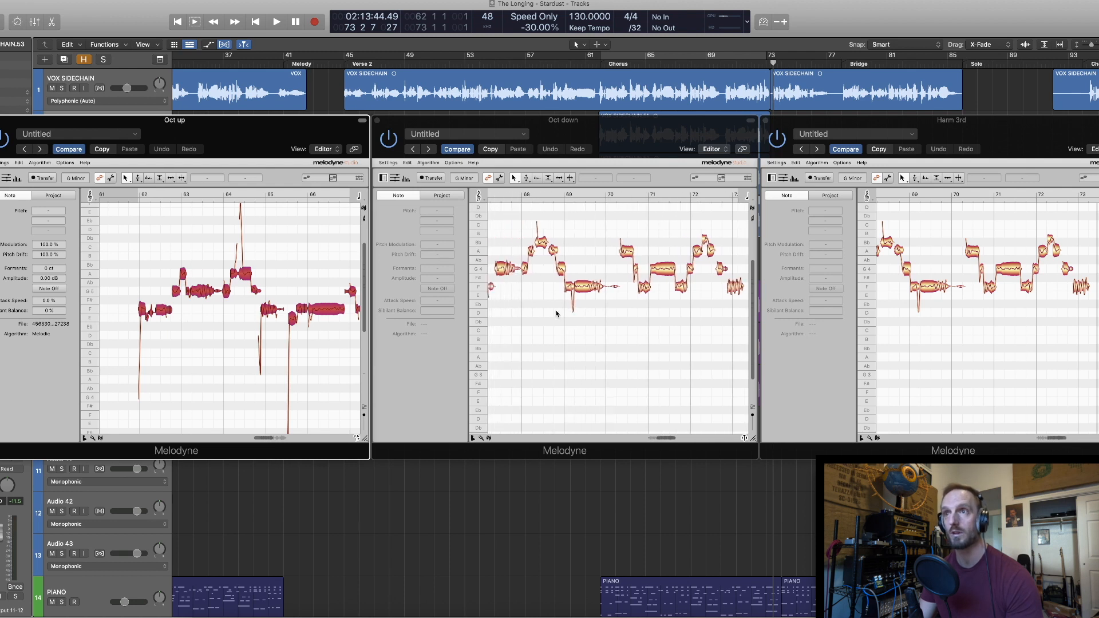
scroll(556, 314, left, 5)
scroll(556, 314, up, 2)
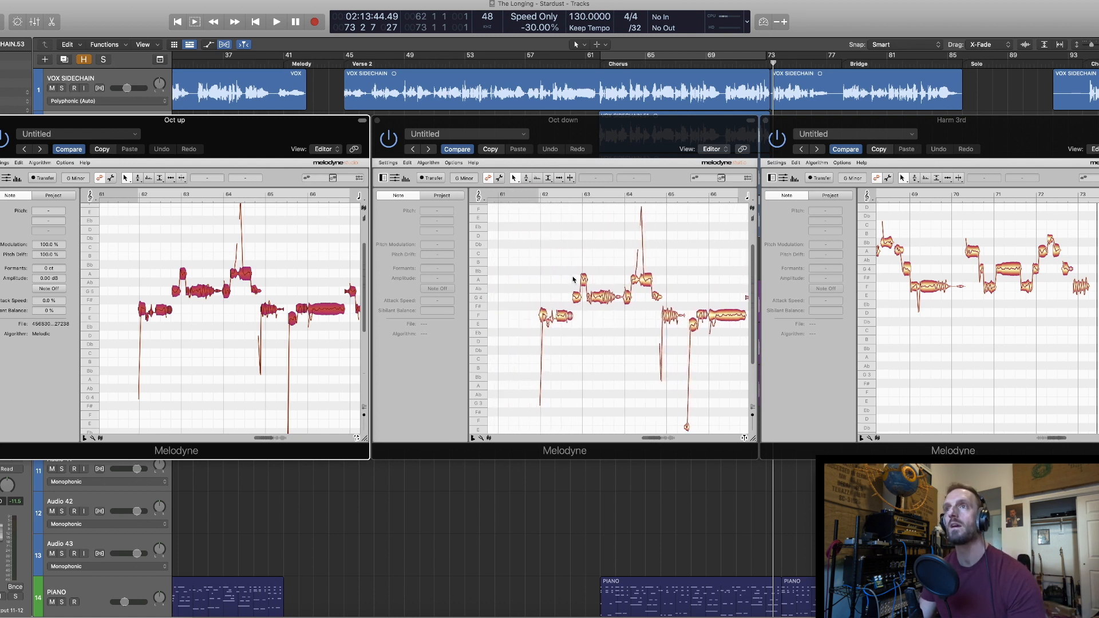
click(517, 212)
drag(517, 210, 704, 390)
scroll(704, 390, left, 5)
scroll(666, 377, right, 5)
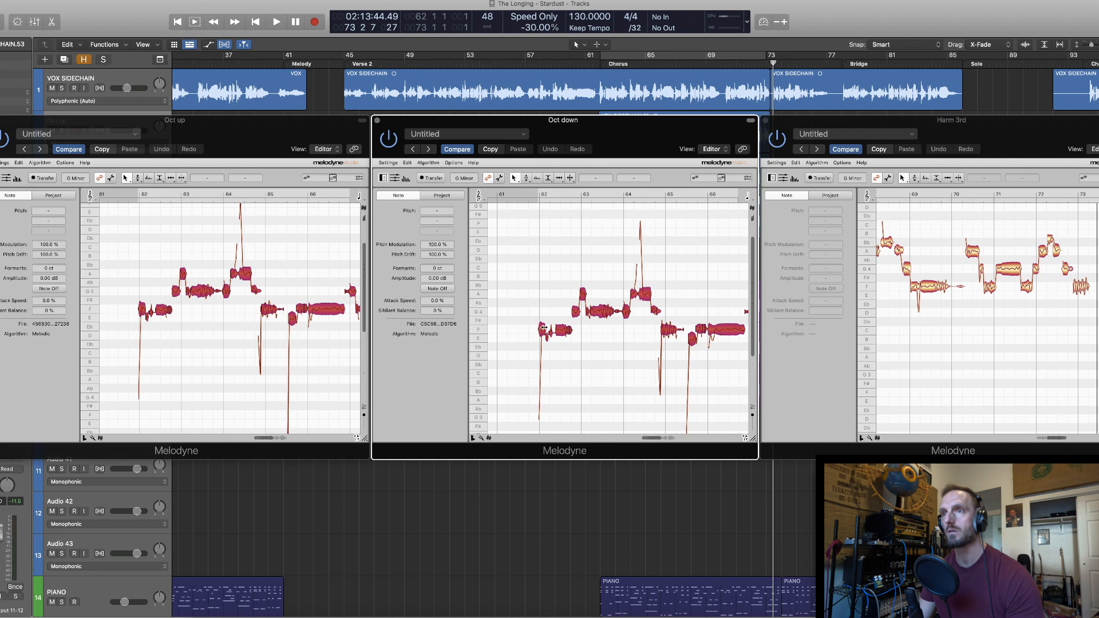
scroll(546, 330, right, 2)
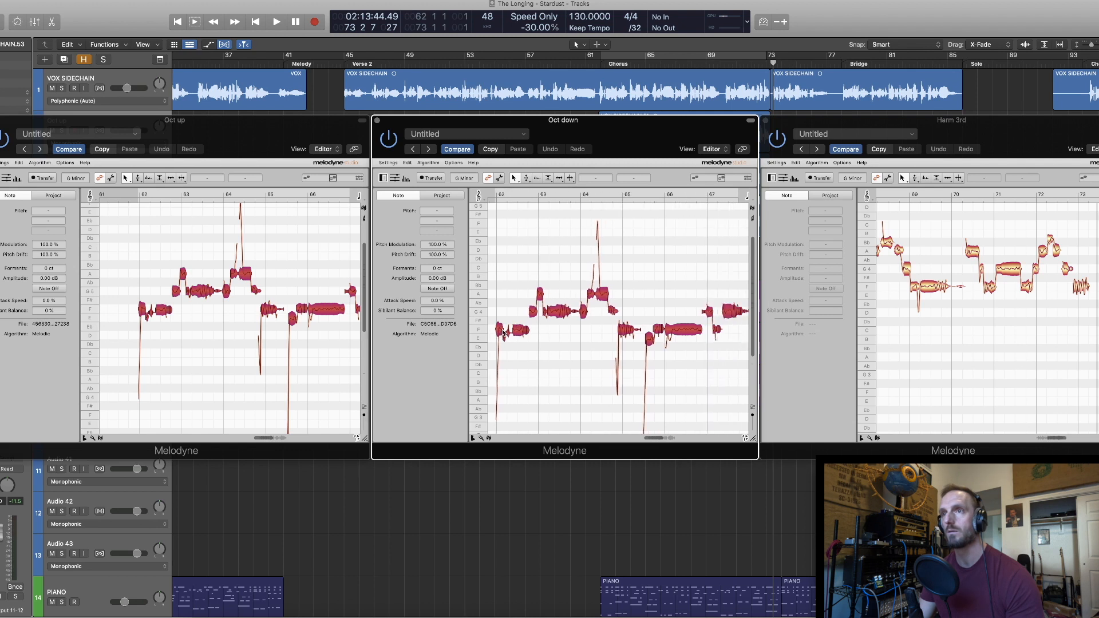
drag(501, 331, 503, 427)
scroll(518, 343, down, 4)
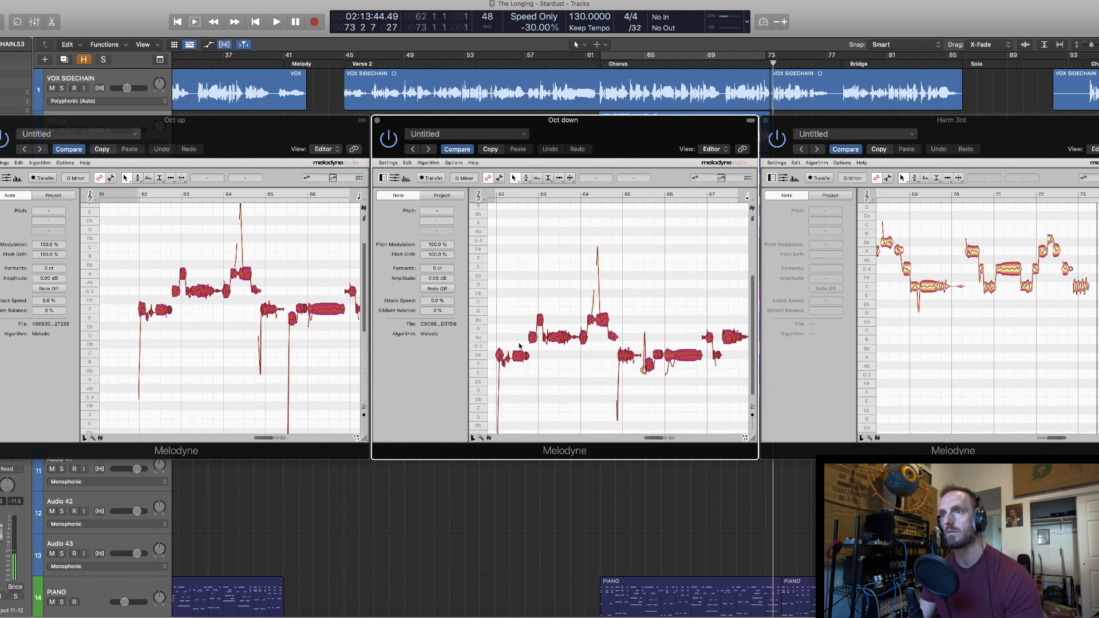
drag(499, 347, 501, 354)
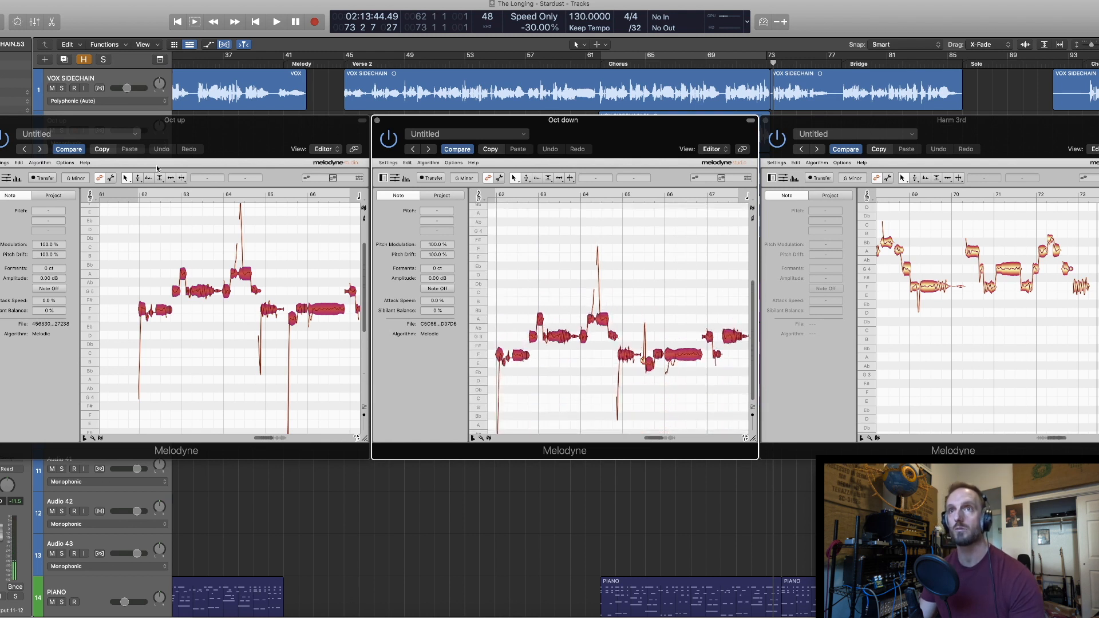
- Uncover the track headers, solo the Oct up track, turn on the chorus cycle and play it back
drag(151, 121, 214, 227)
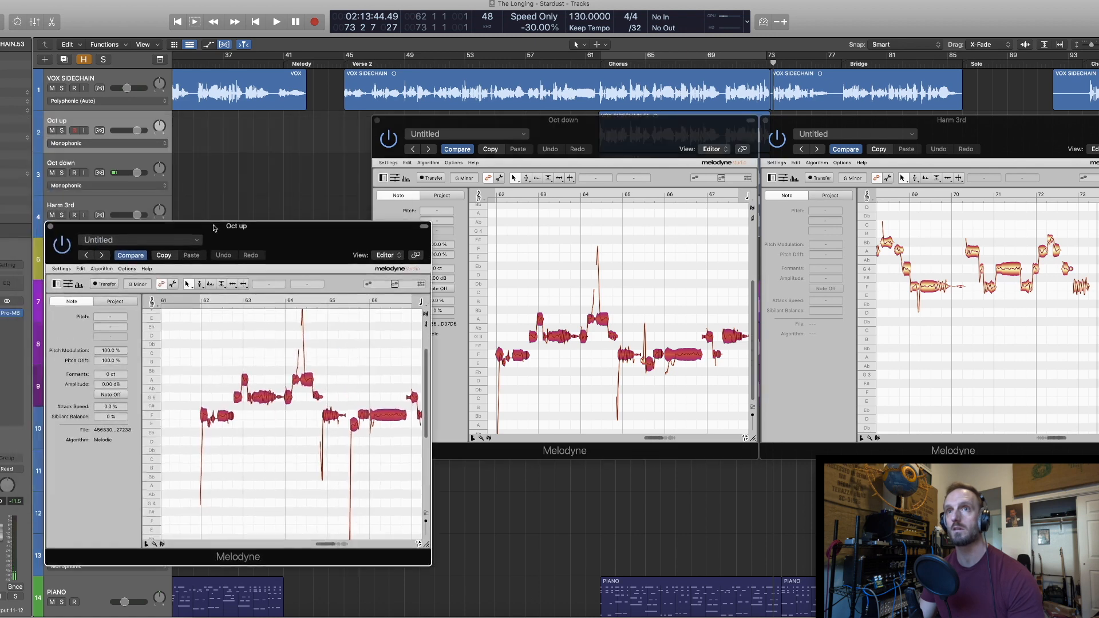
click(62, 130)
key(space)
key(space)
key(c)
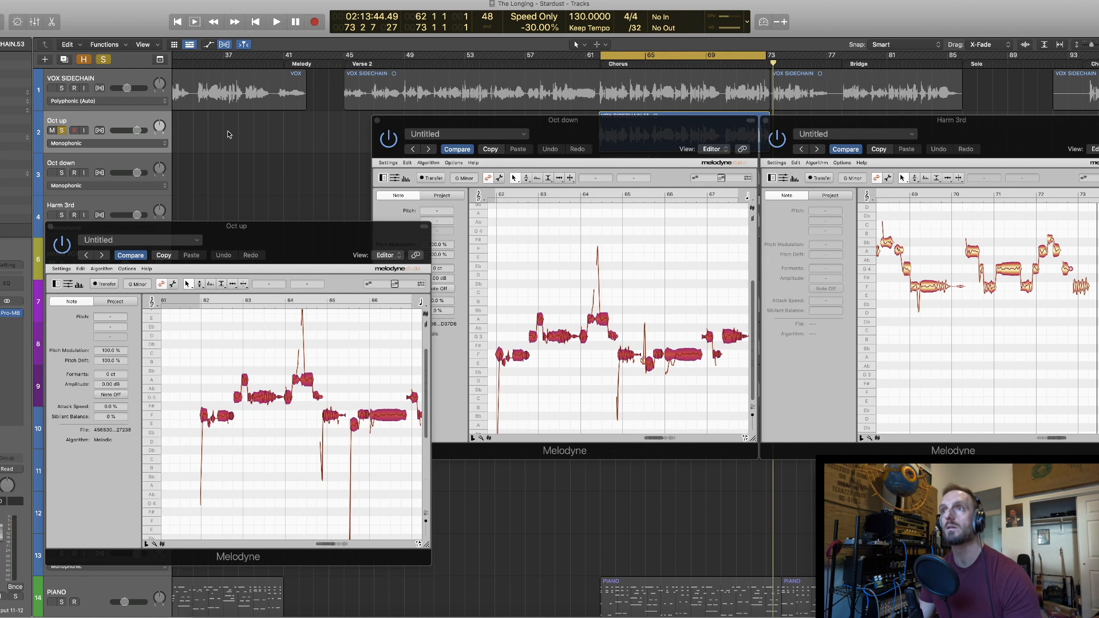
key(space)
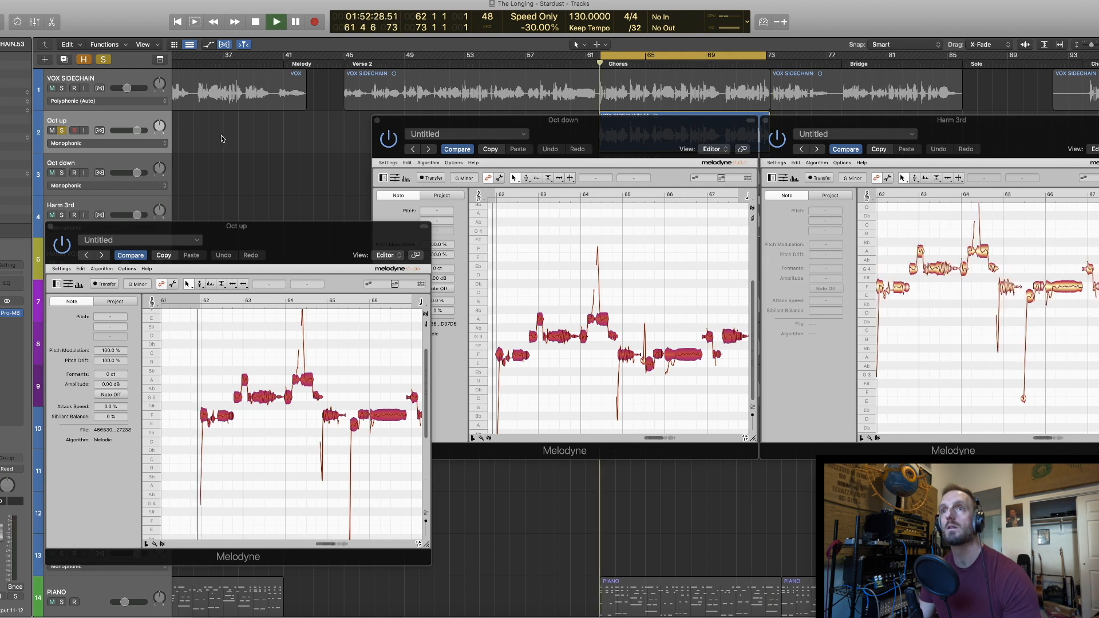
- Audition the Oct down track soloed, clear the solo, and return the Oct up plug-in window to its place beside the others
click(63, 173)
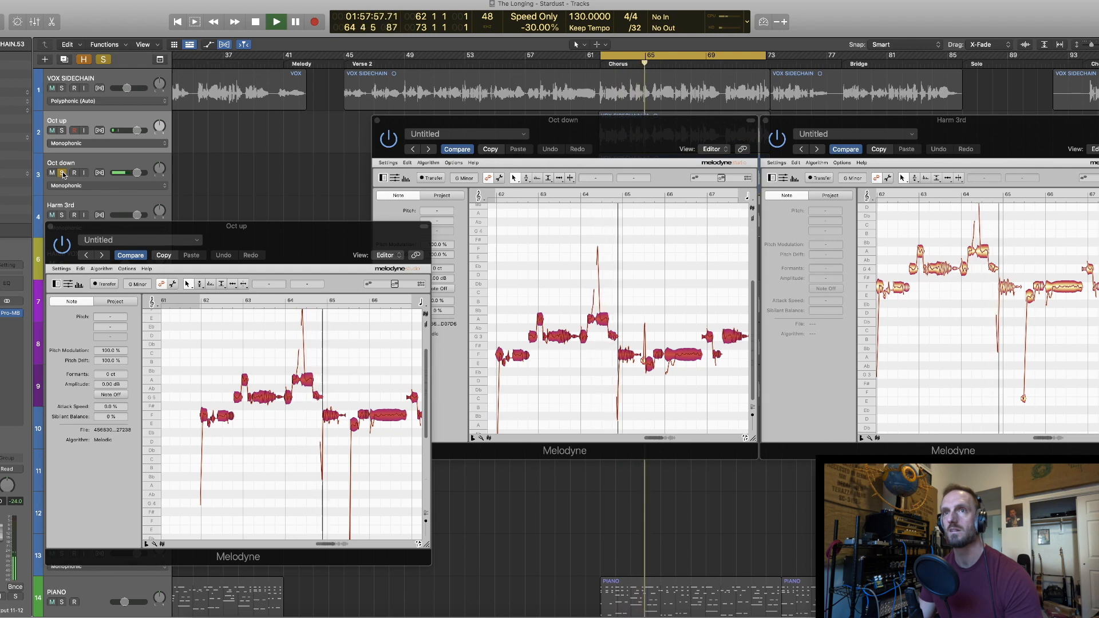
click(63, 174)
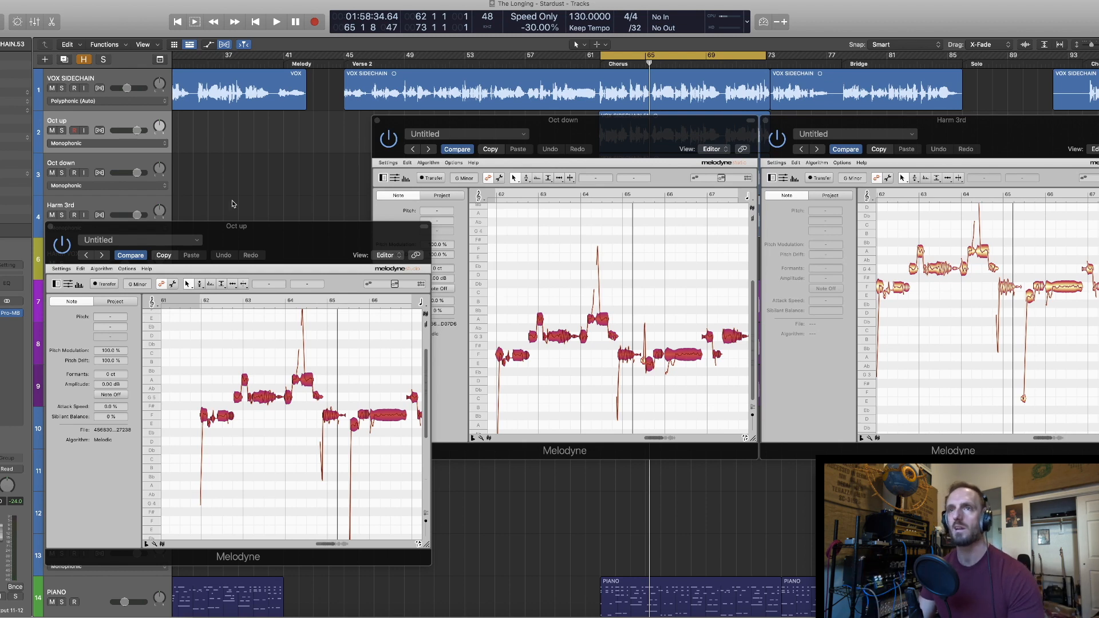
drag(229, 226, 166, 120)
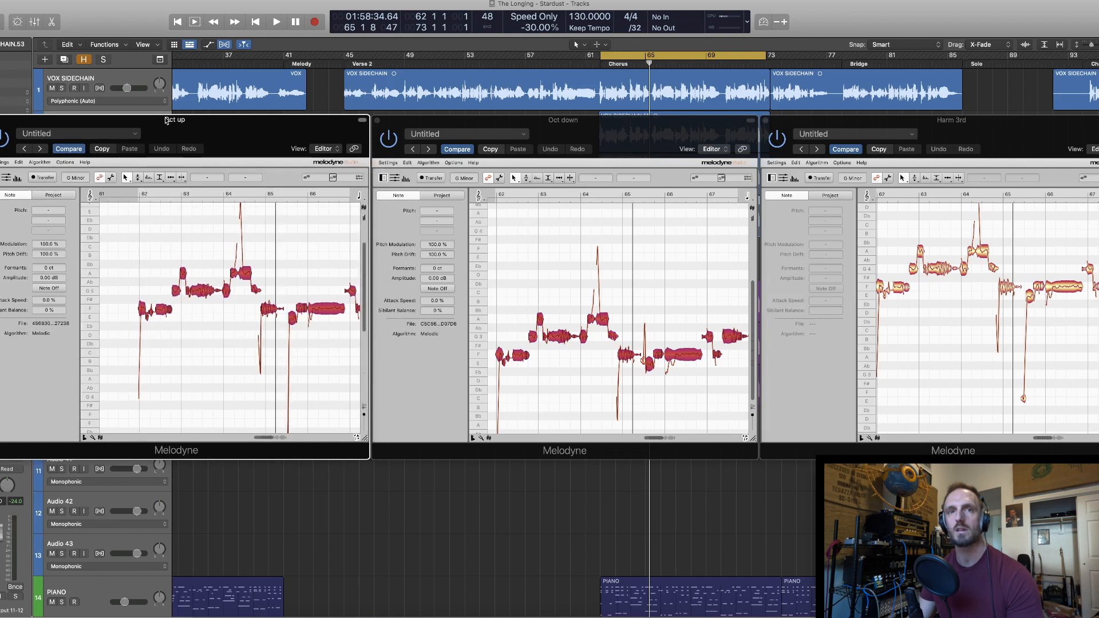
- Select all captured chorus notes in the Harm 3rd Melodyne instance and raise them by a third
scroll(311, 196, right, 4)
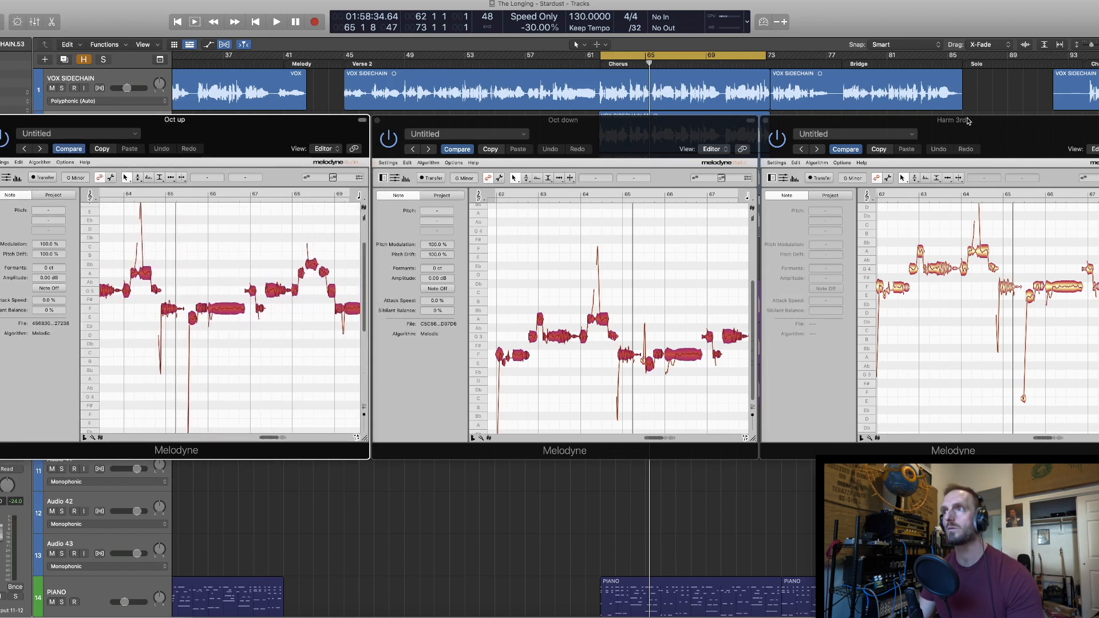
scroll(974, 277, left, 2)
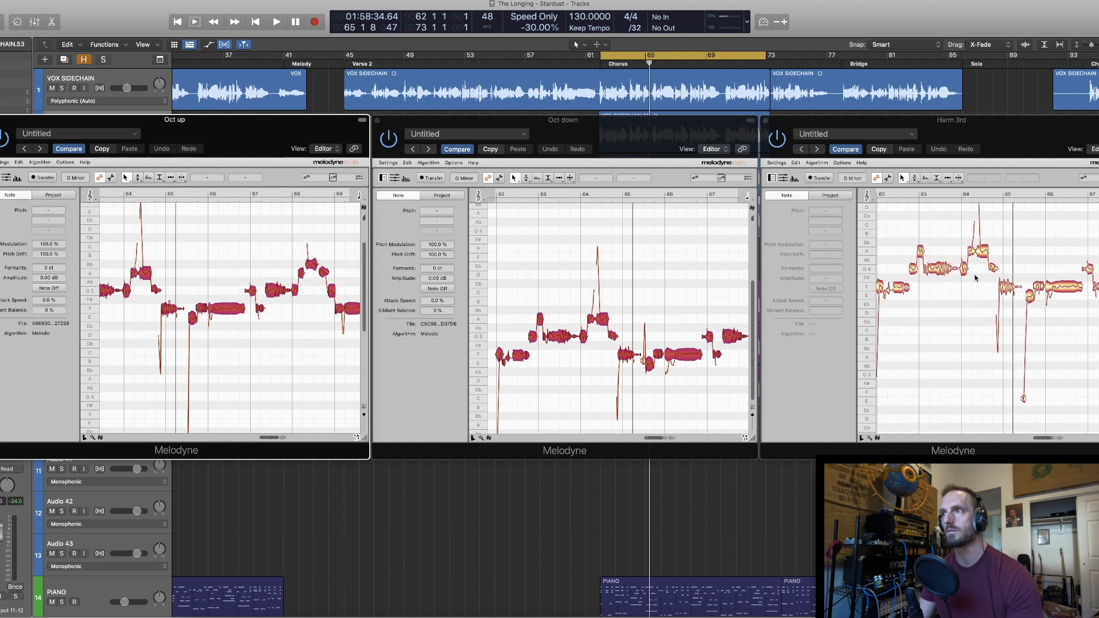
scroll(975, 278, up, 5)
scroll(975, 278, left, 1)
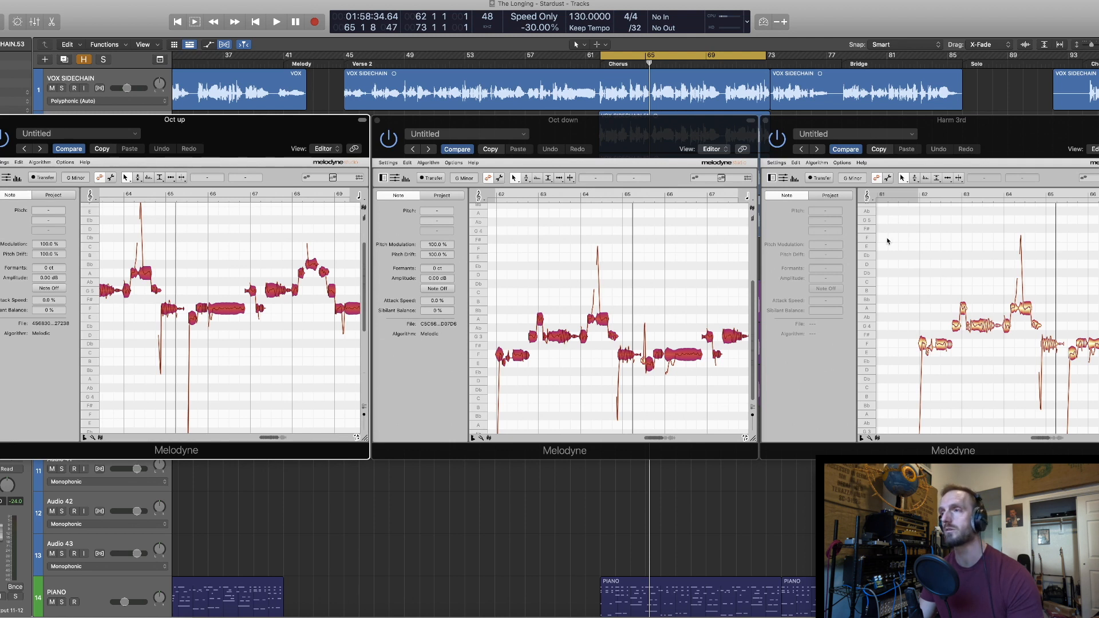
drag(894, 218, 1078, 413)
scroll(981, 330, left, 10)
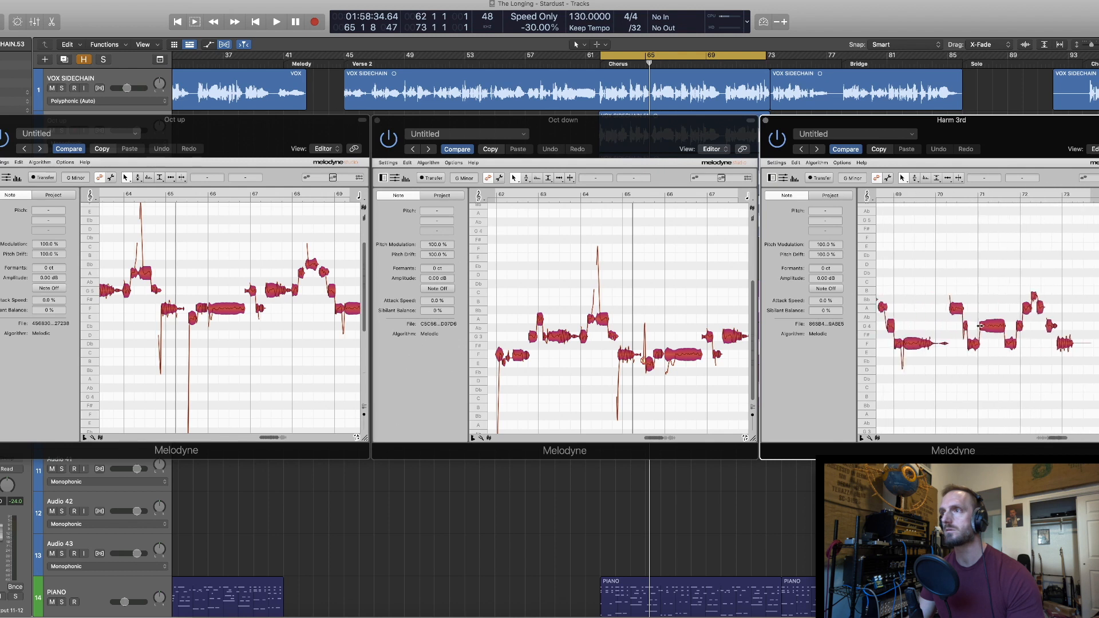
scroll(981, 330, left, 8)
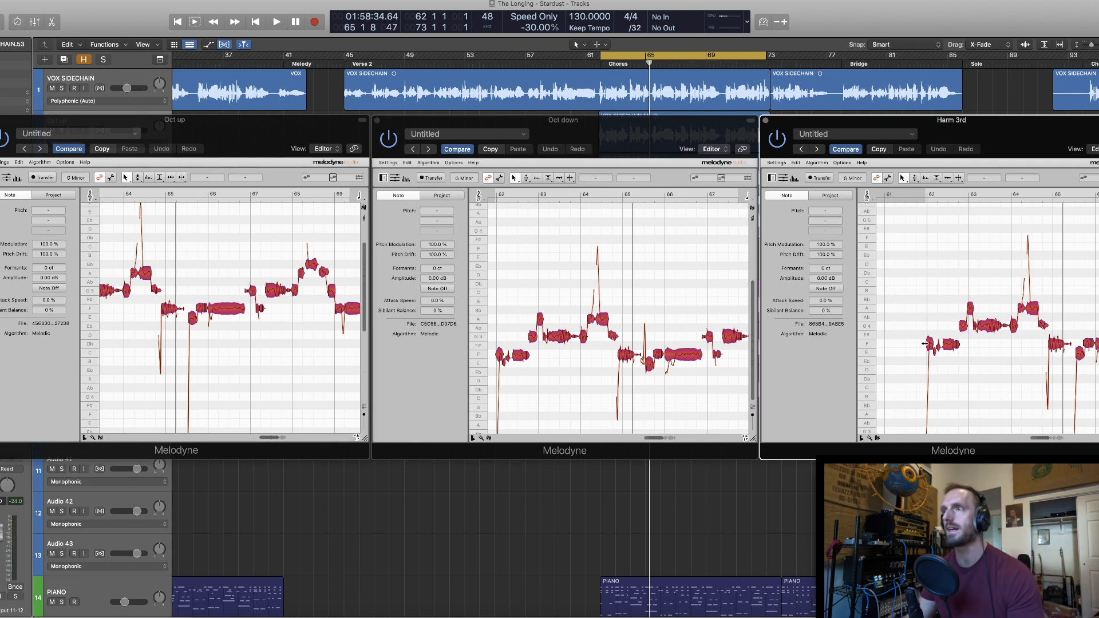
drag(930, 345, 929, 310)
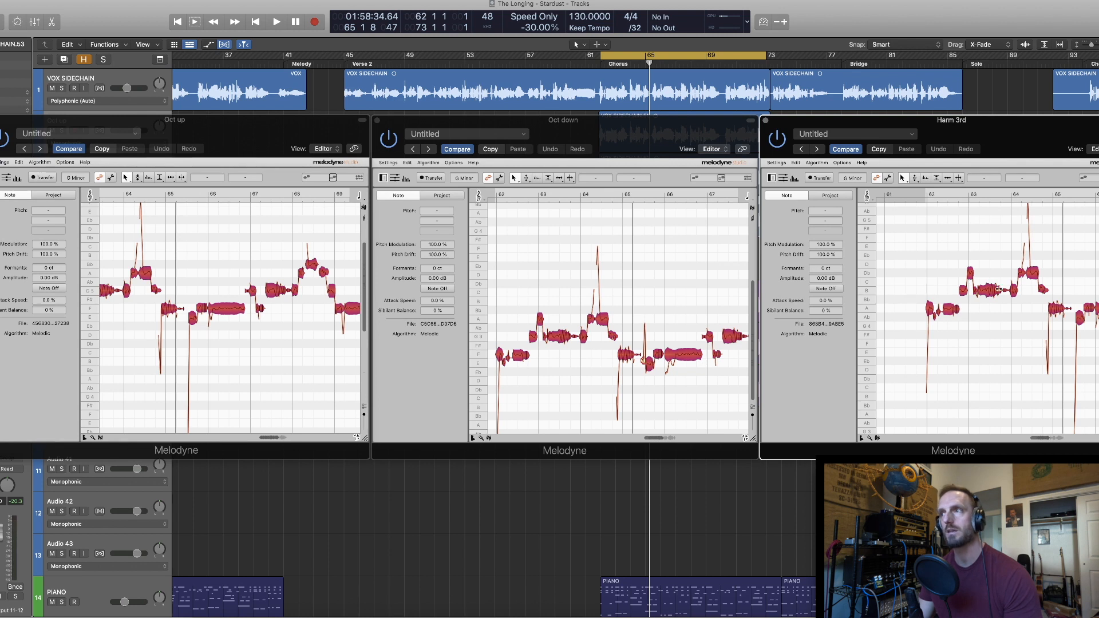
scroll(923, 288, right, 2)
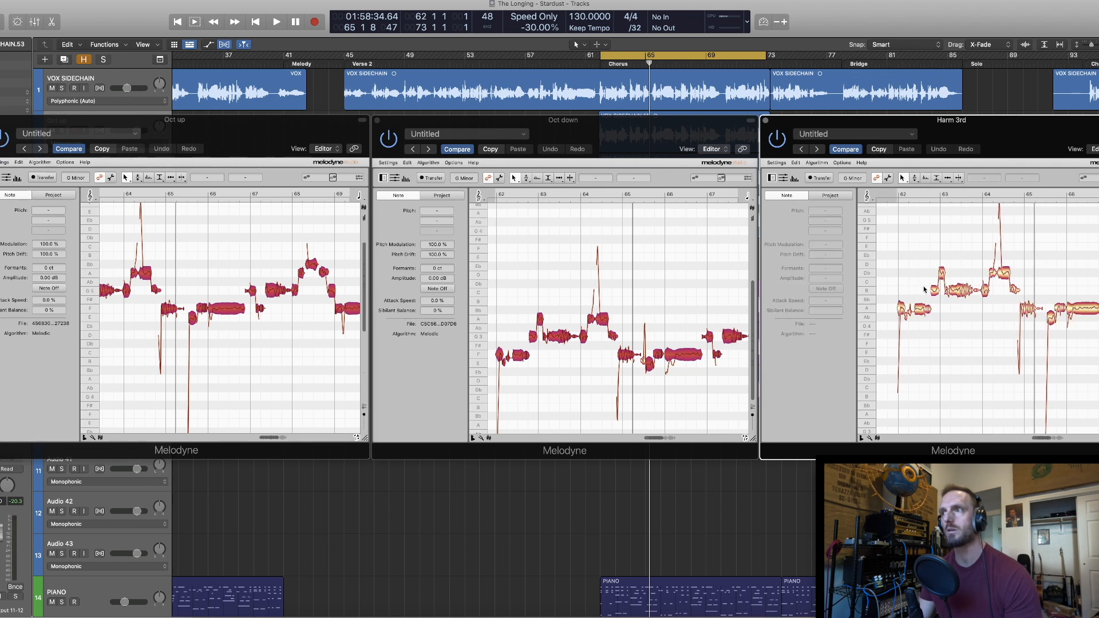
drag(908, 292, 1000, 294)
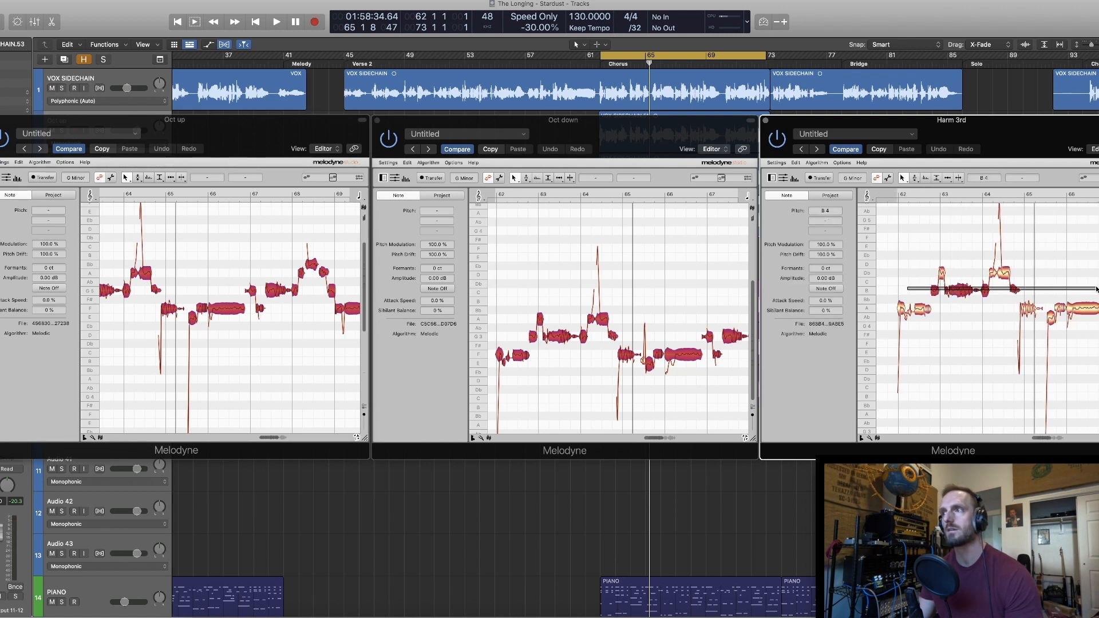
click(1060, 289)
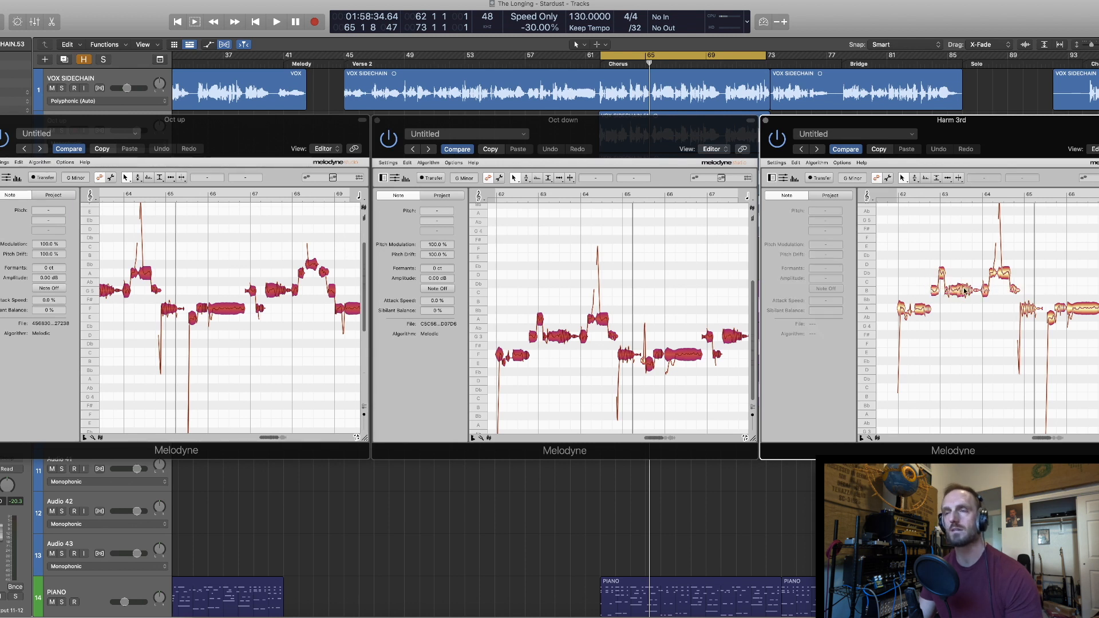
- Play back the start of the chorus with the raised third harmony
scroll(964, 290, left, 1)
key(space)
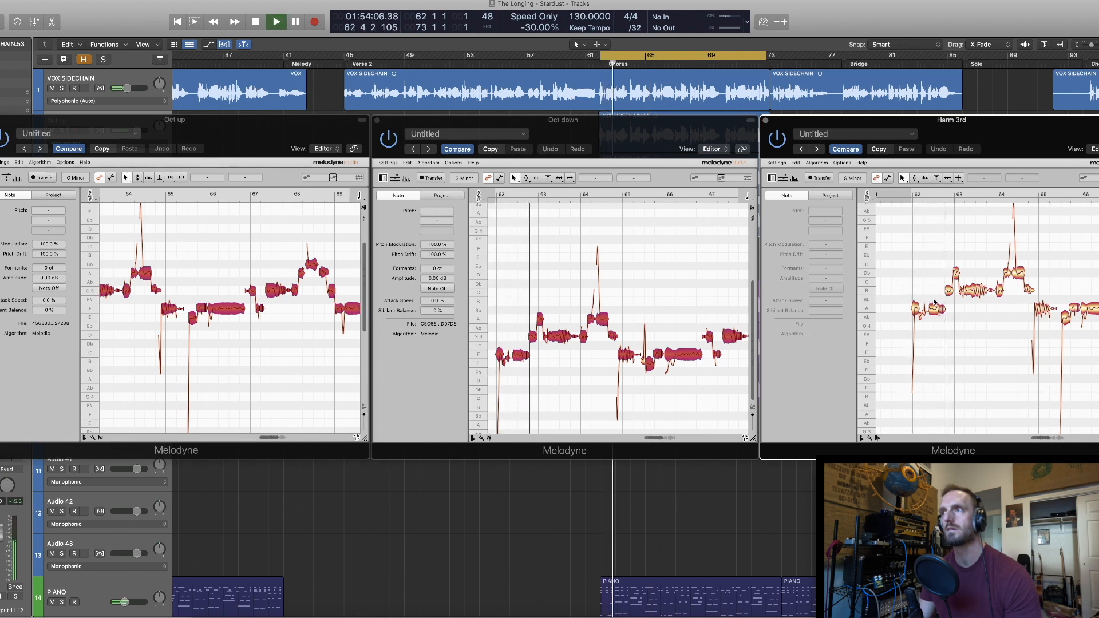
key(space)
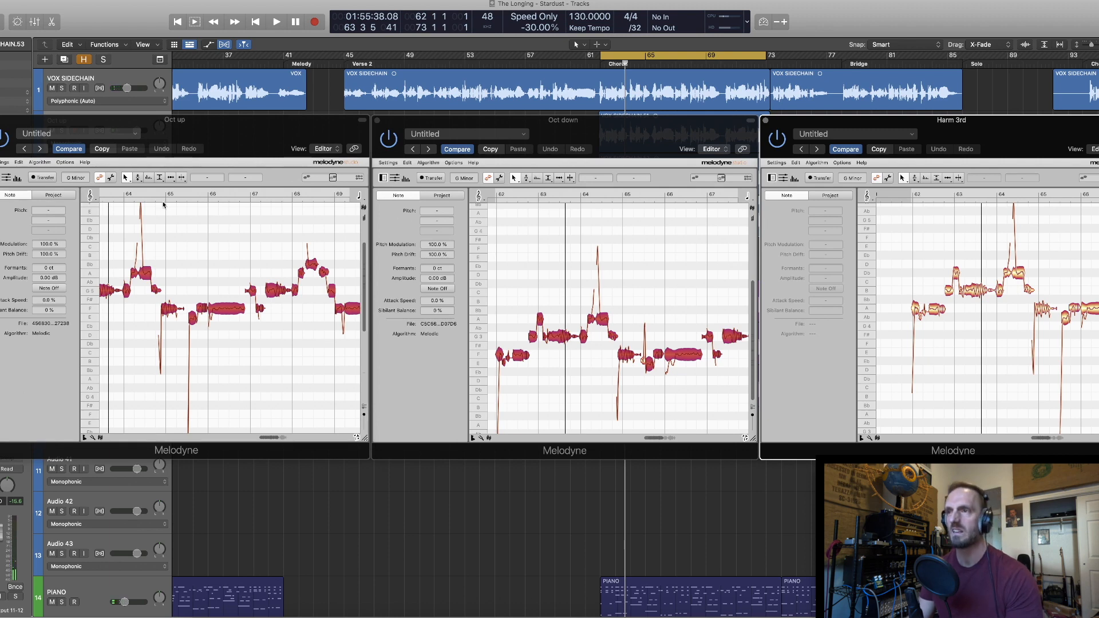
- Mute the new Oct up and Oct down tracks and play the chorus with the new Harm 3rd track alongside the lead
key(v)
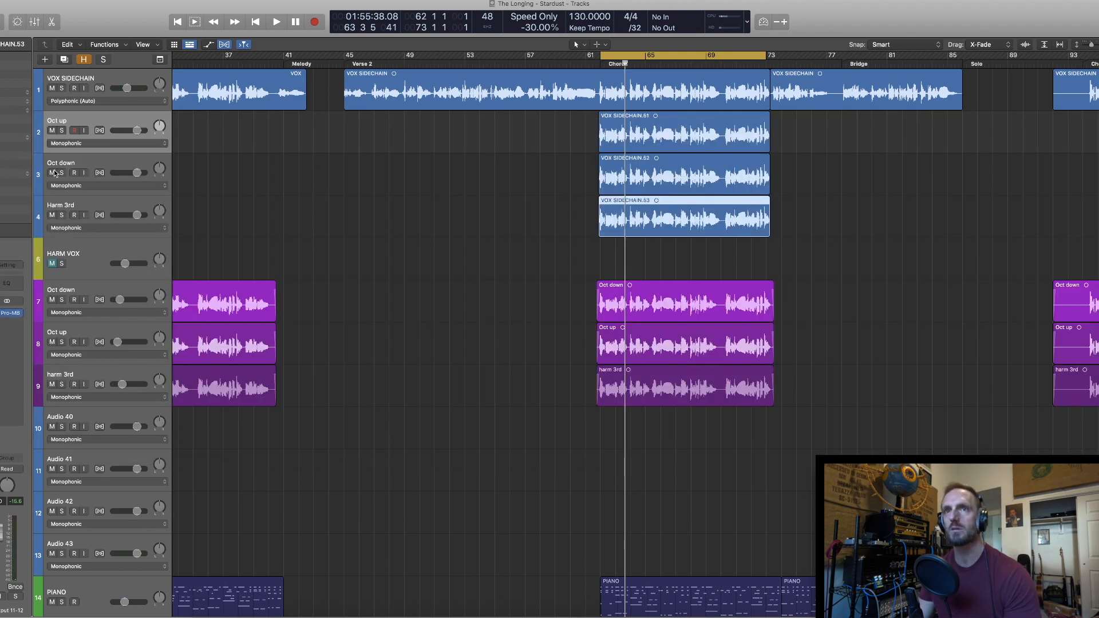
drag(55, 172, 50, 140)
key(space)
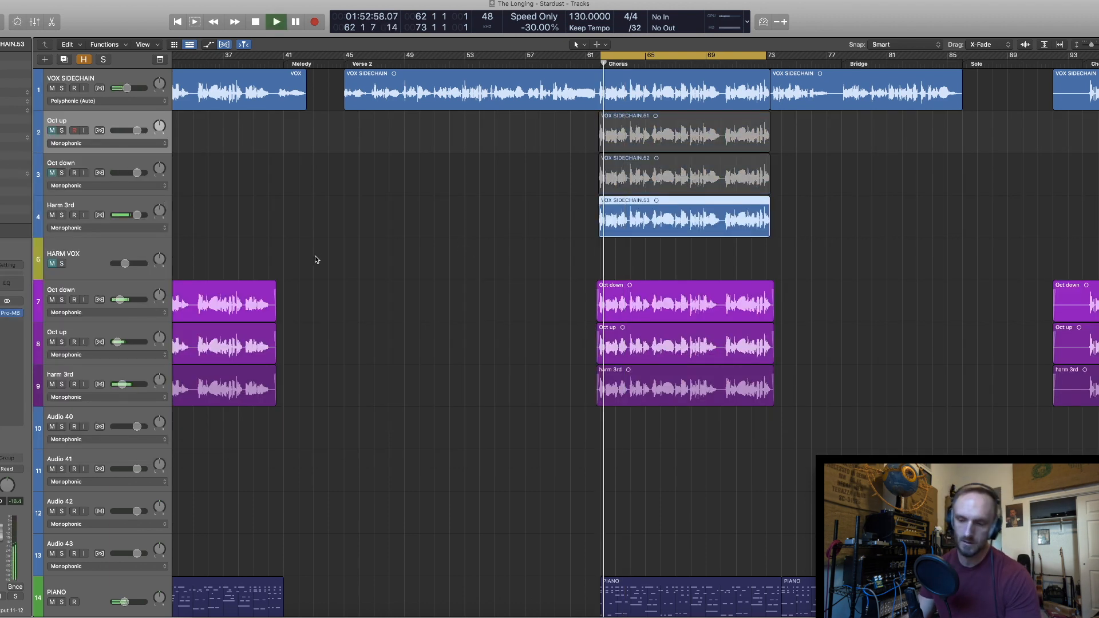
key(v)
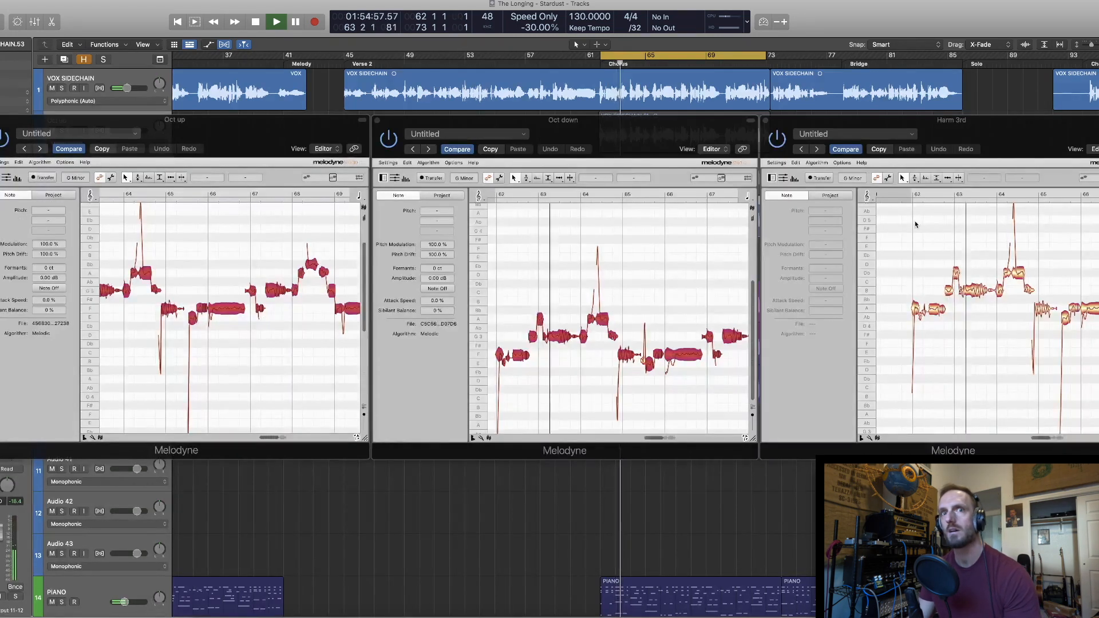
key(space)
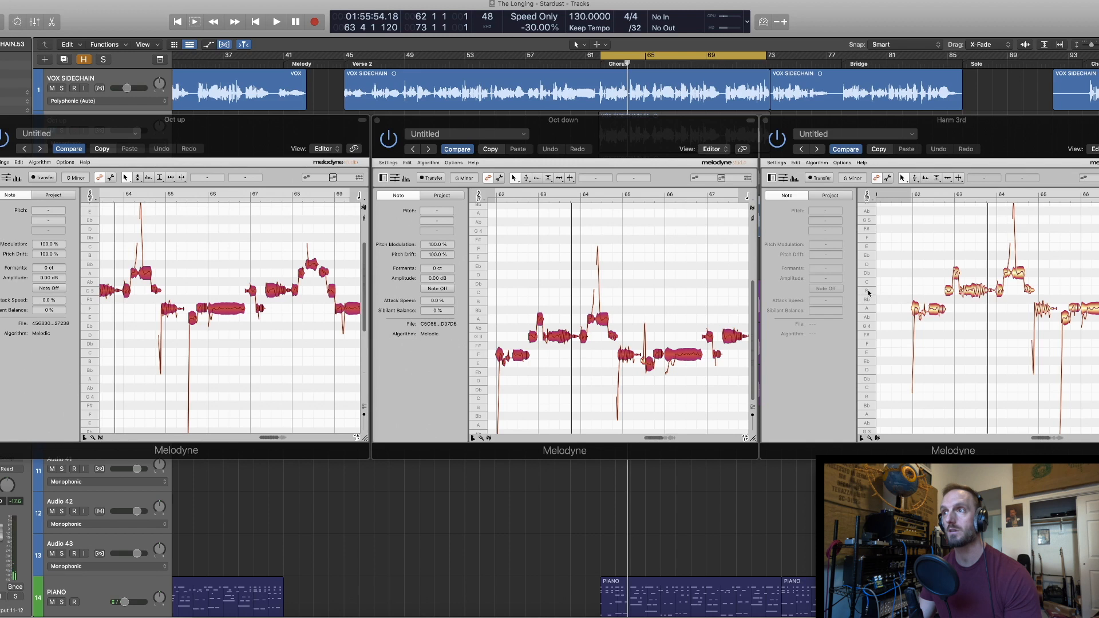
- Select all B 4 notes across the chorus in the Harm 3rd Melodyne instance, lower them to Bb 4, and play the result
scroll(923, 292, right, 3)
scroll(922, 290, left, 3)
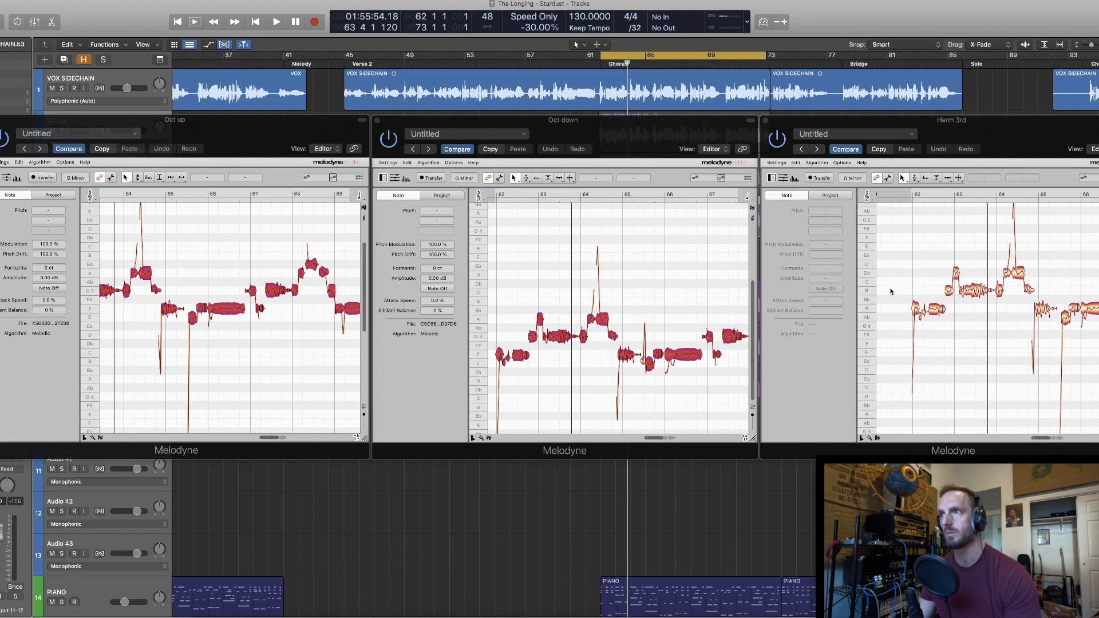
drag(903, 293, 1095, 294)
scroll(992, 295, left, 15)
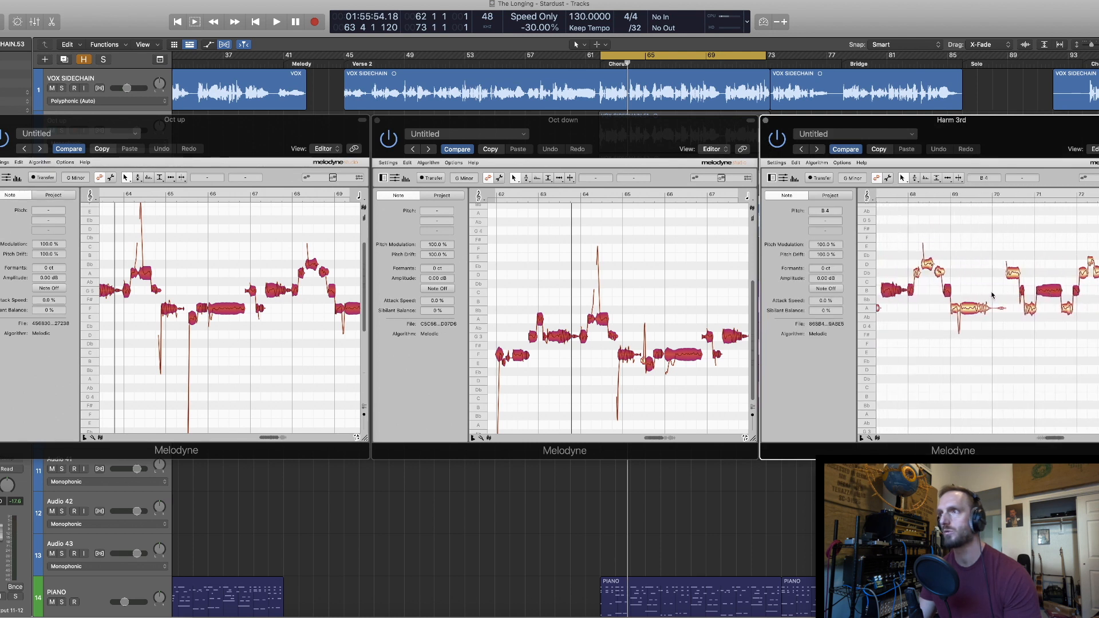
scroll(964, 294, left, 8)
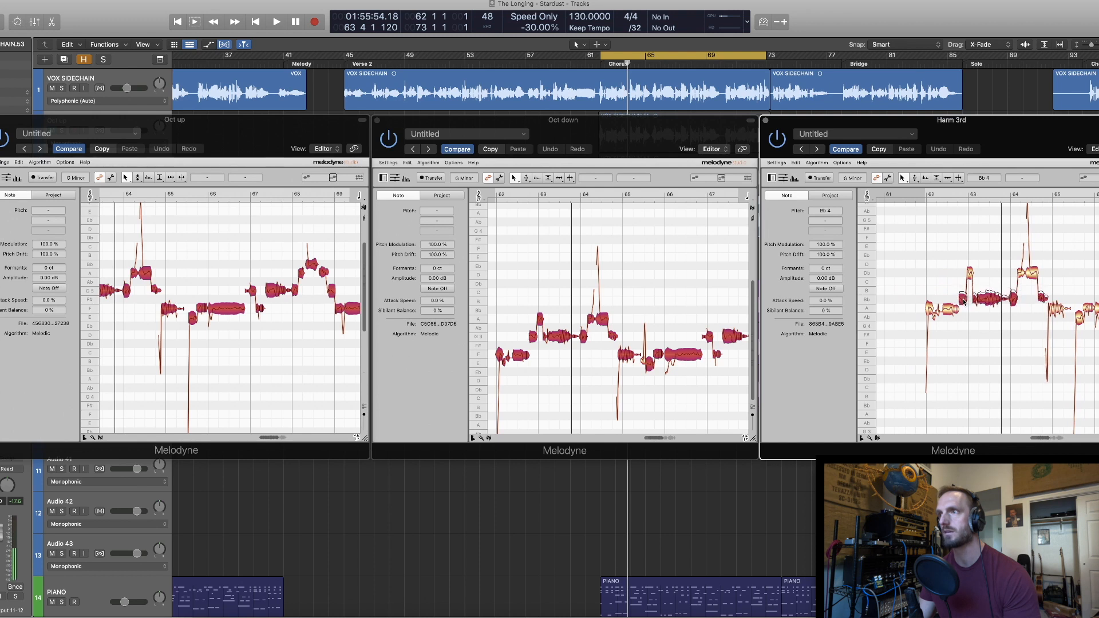
key(space)
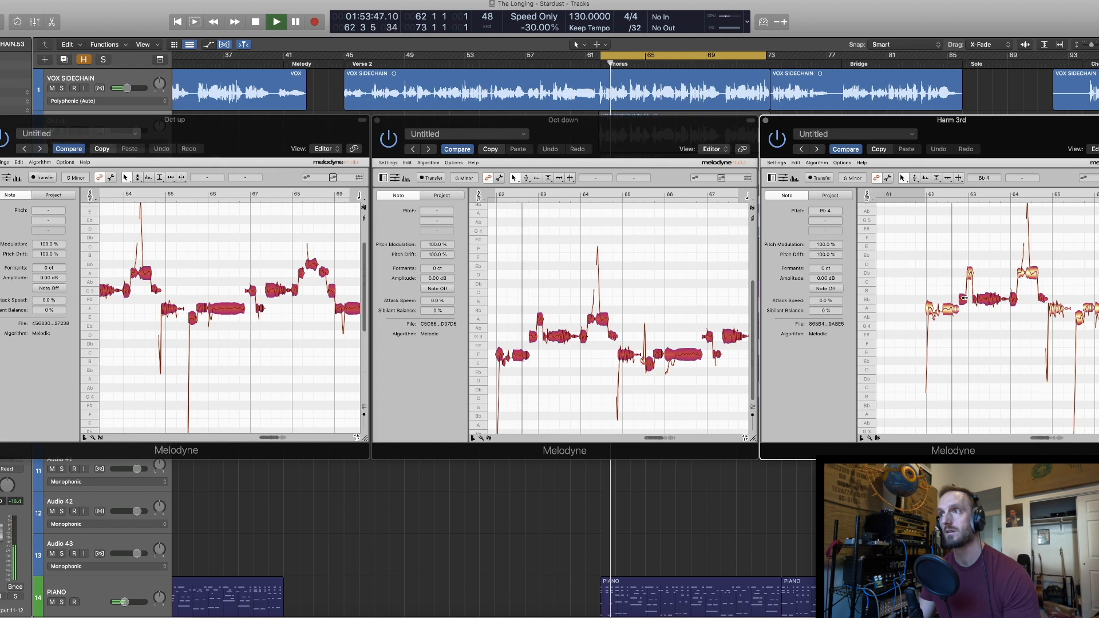
key(space)
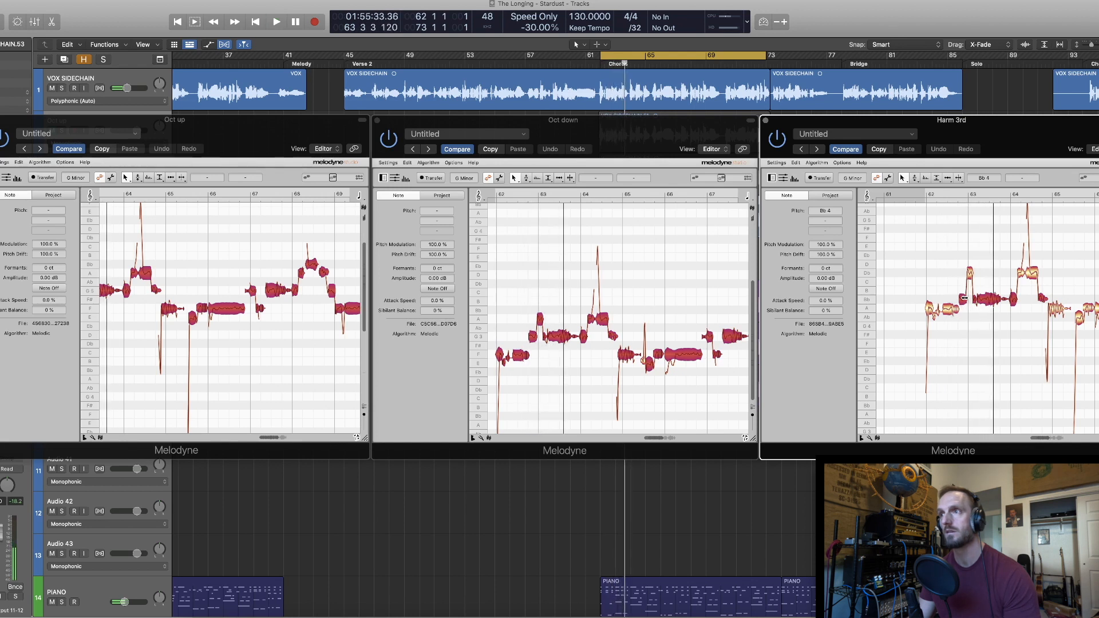
- Select the chorus harmony notes one semitone above C 5, lower them to C 5, and play the chorus back
drag(902, 272, 1098, 272)
scroll(960, 289, left, 15)
scroll(960, 289, right, 10)
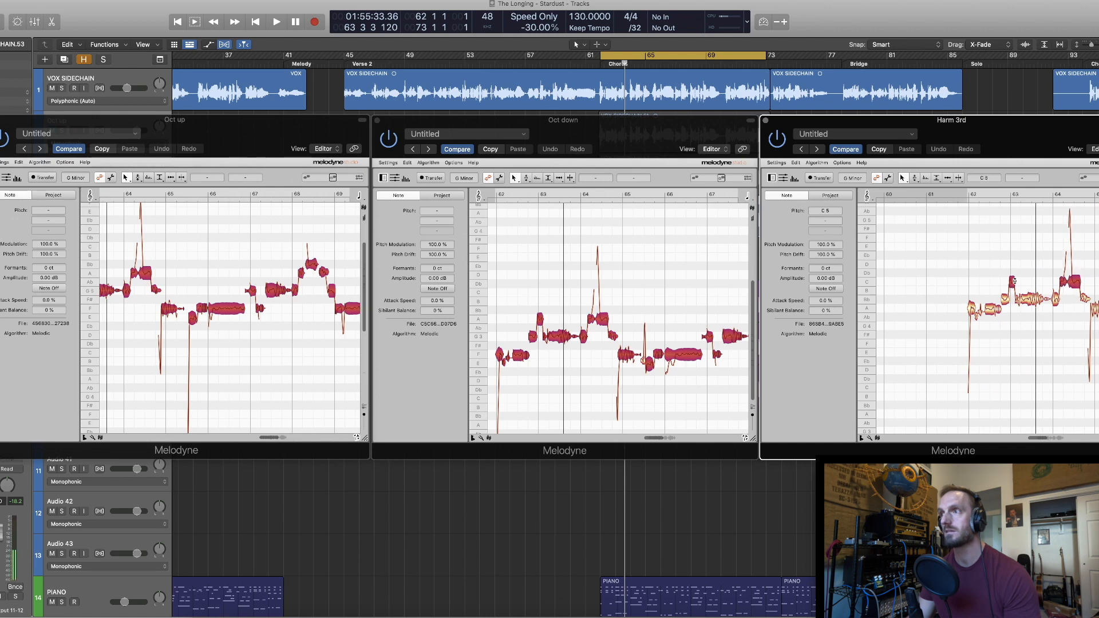
key(space)
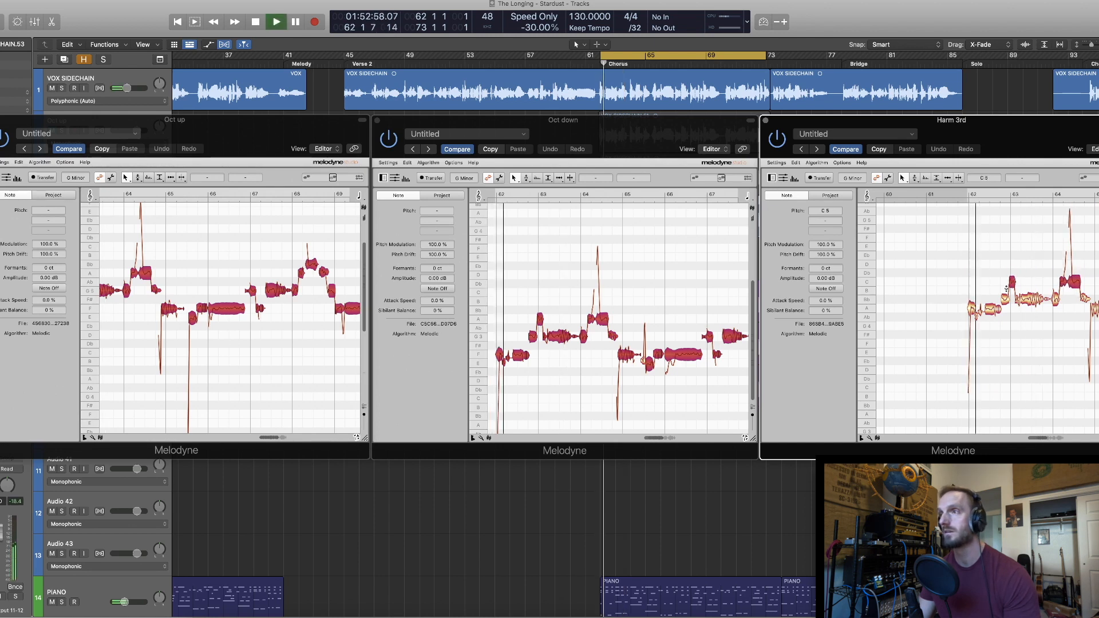
scroll(1008, 289, right, 2)
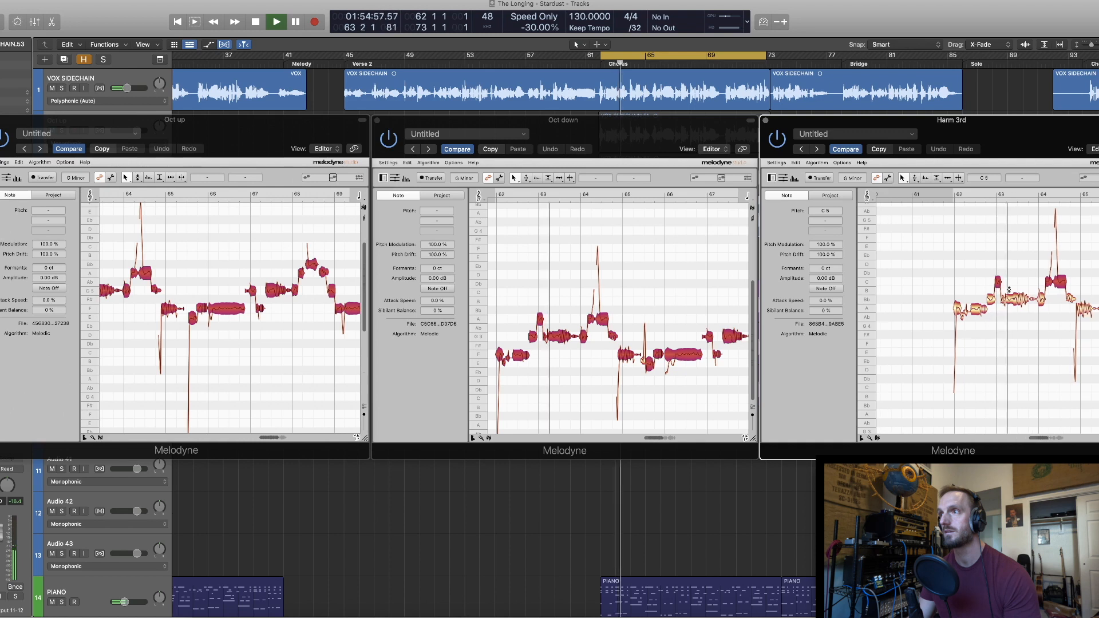
scroll(1008, 289, right, 4)
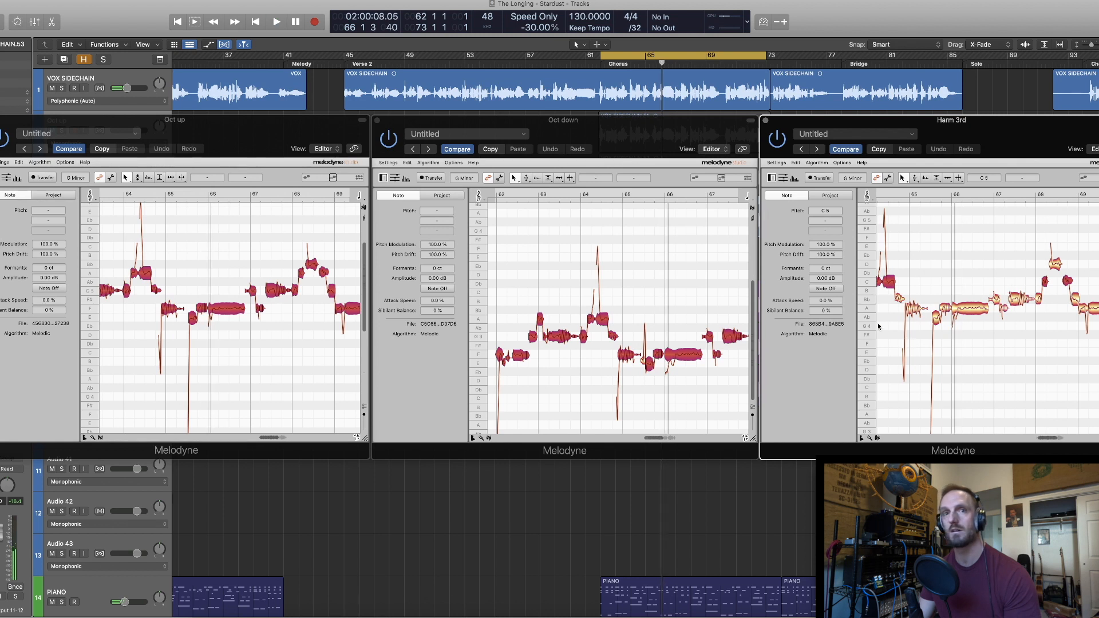
- Select the Ab 4 note in the Harm 3rd Melodyne instance, lower it to G 4, and play back the corrected harmony
click(909, 322)
drag(908, 322, 1098, 331)
scroll(993, 341, left, 12)
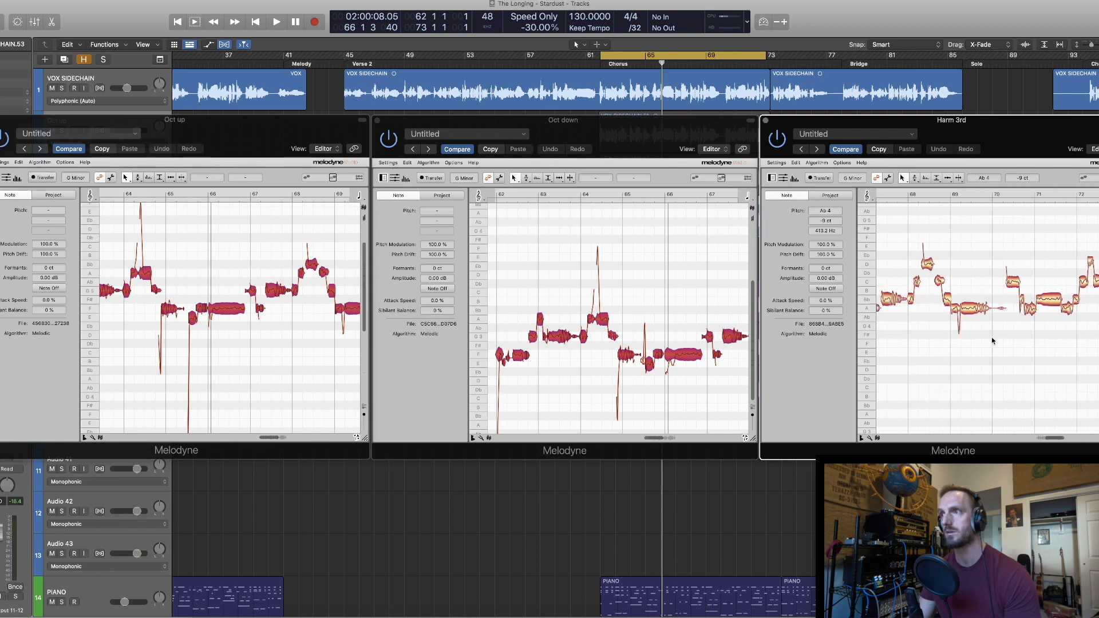
scroll(944, 332, left, 2)
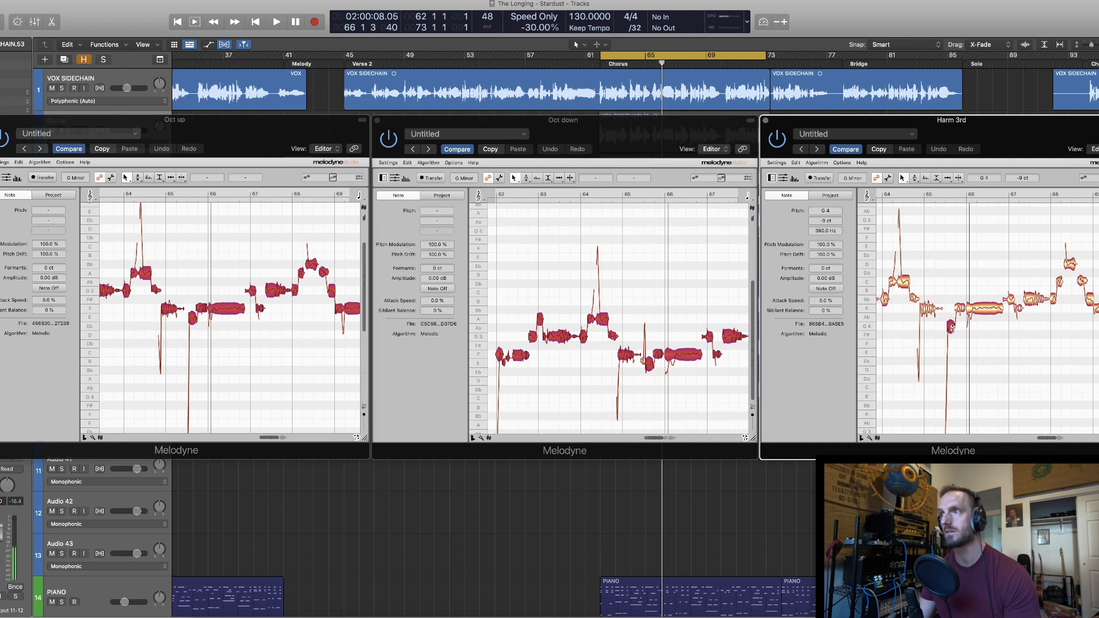
scroll(951, 329, left, 6)
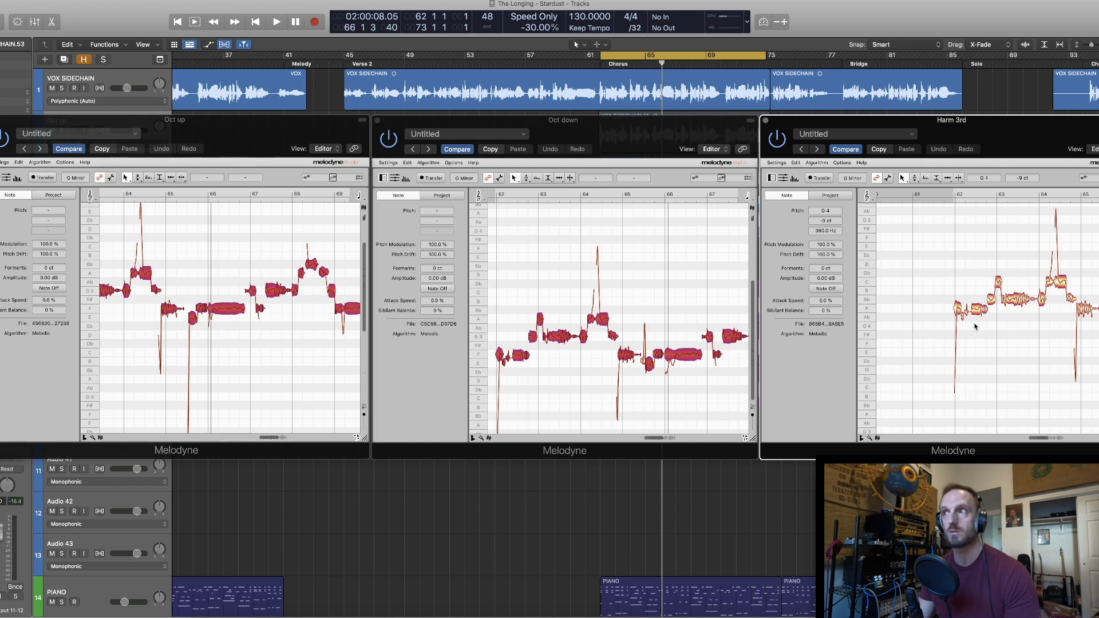
key(space)
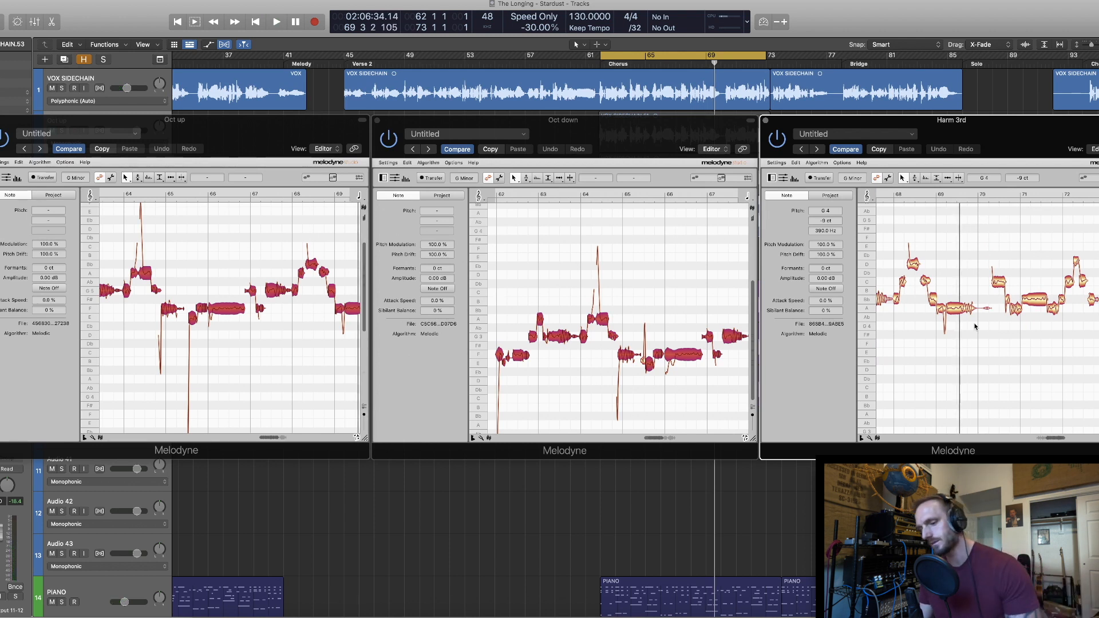
- Hide the plug-in windows, unmute the new Oct up and Oct down tracks, and play all three harmonies with the lead
key(v)
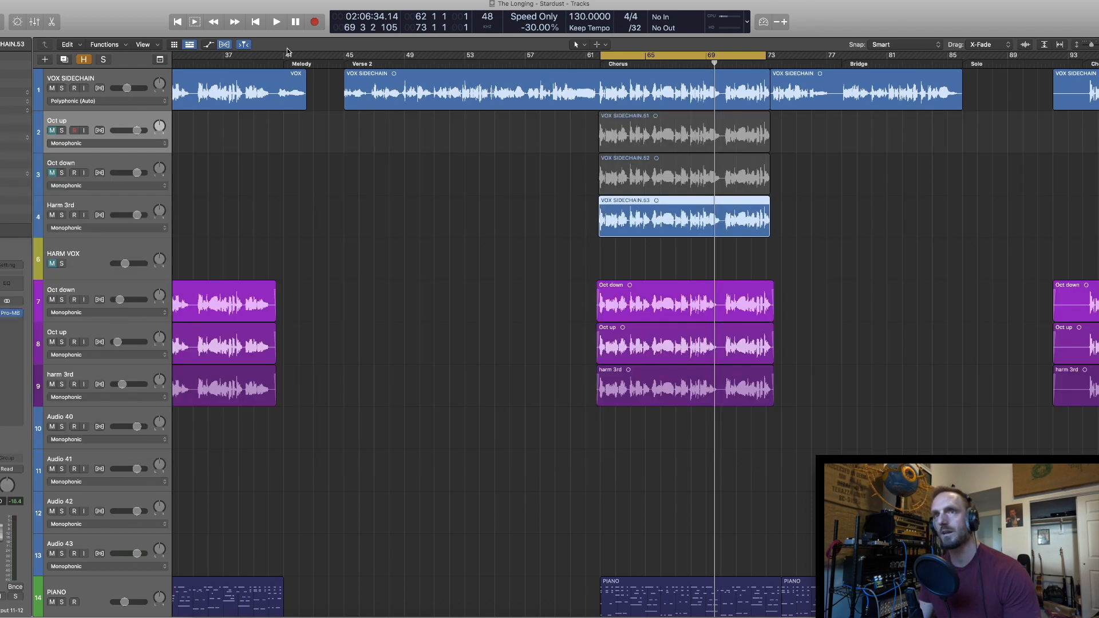
click(52, 131)
click(51, 172)
key(space)
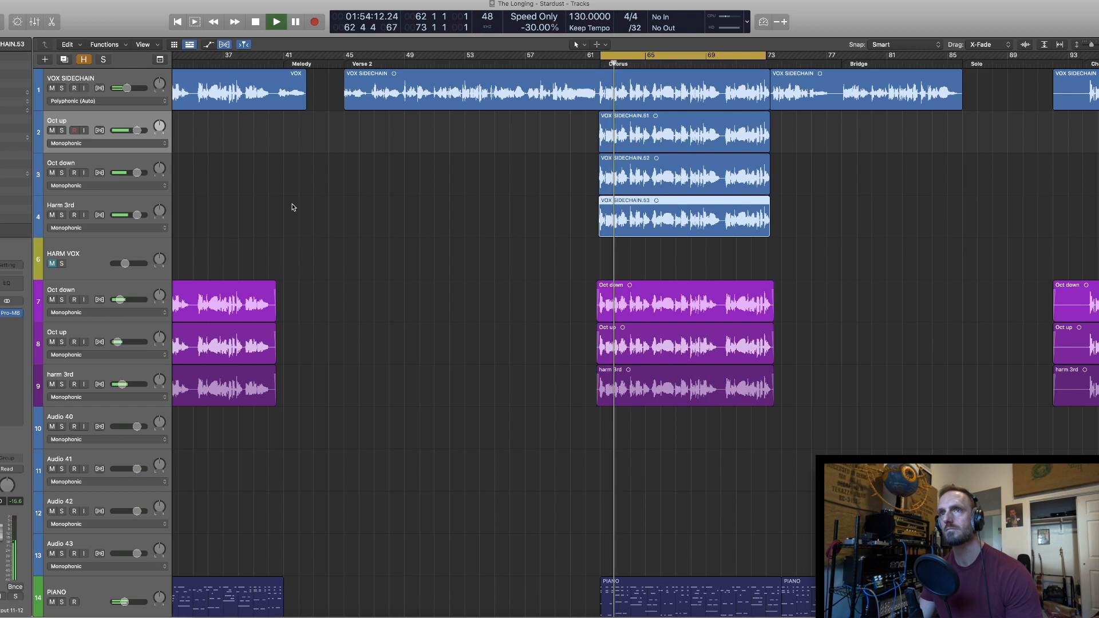
- Lower the volumes of the new Oct up, Oct down and Harm 3rd tracks during playback, and stop the transport
click(136, 131)
drag(136, 130, 124, 131)
drag(136, 173, 125, 172)
drag(137, 214, 130, 215)
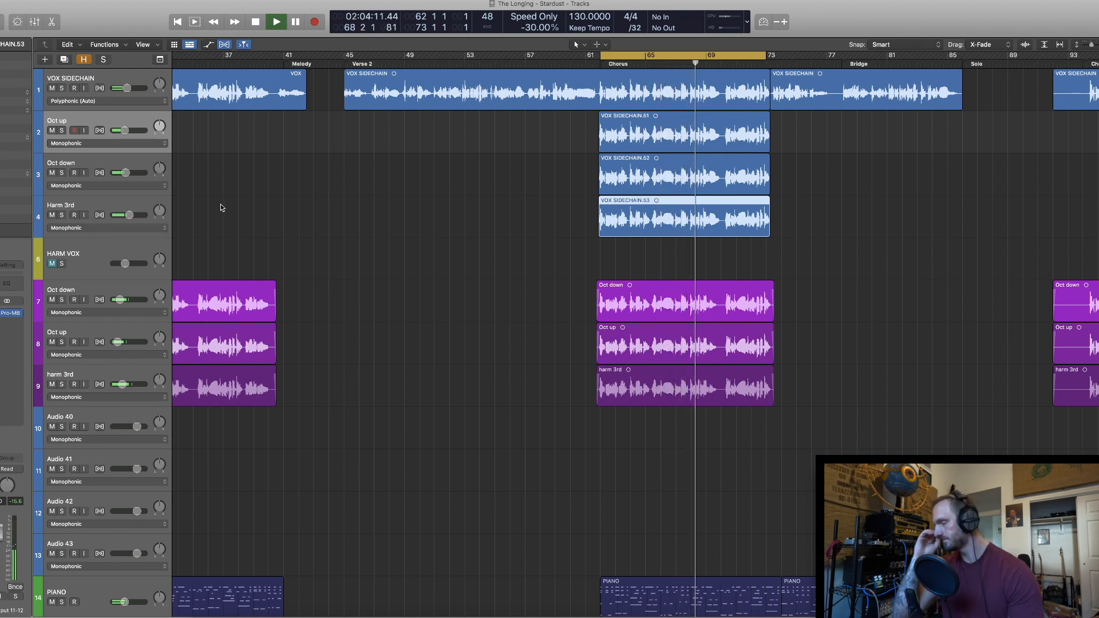
key(space)
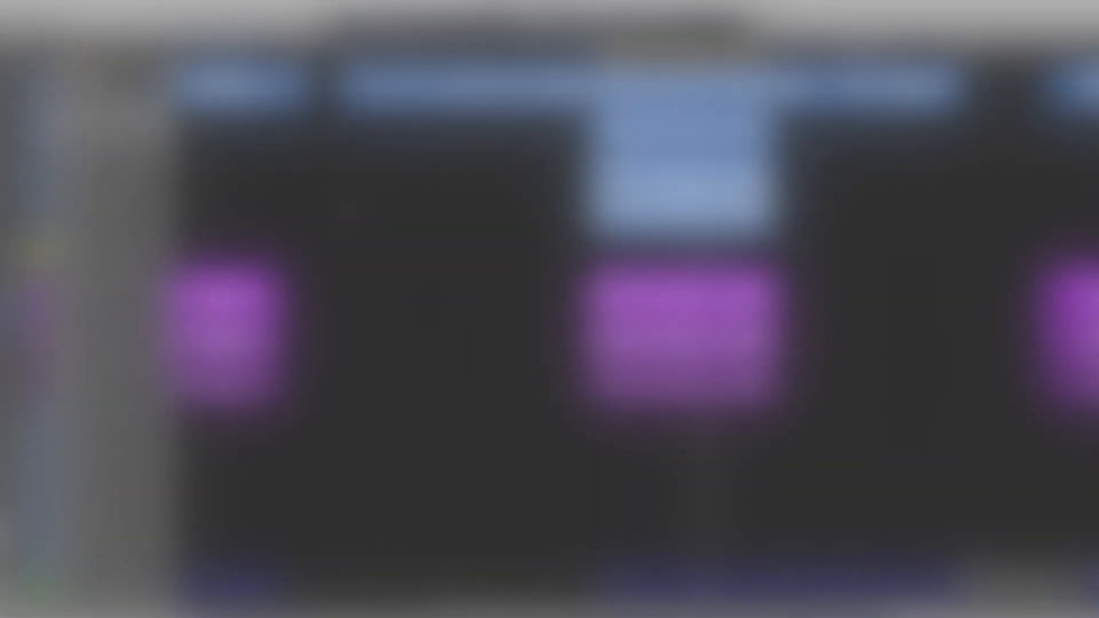
- Mute the new Oct up, Oct down and Harm 3rd tracks and zoom out to the whole arrangement
scroll(346, 214, down, 1)
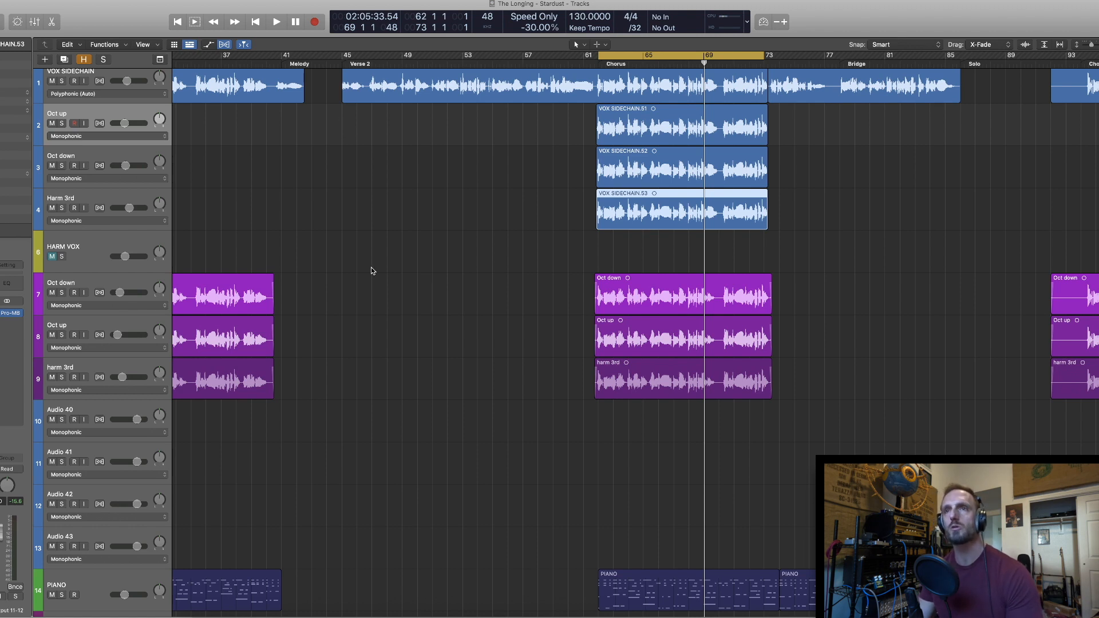
drag(52, 125, 63, 205)
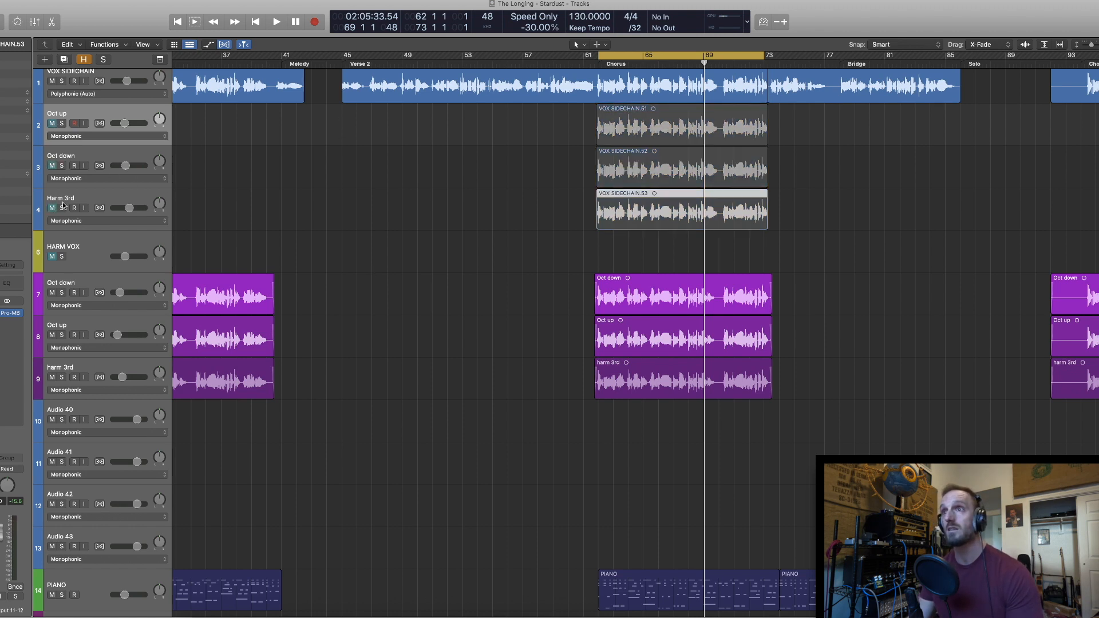
ctrl+alt+click(484, 186)
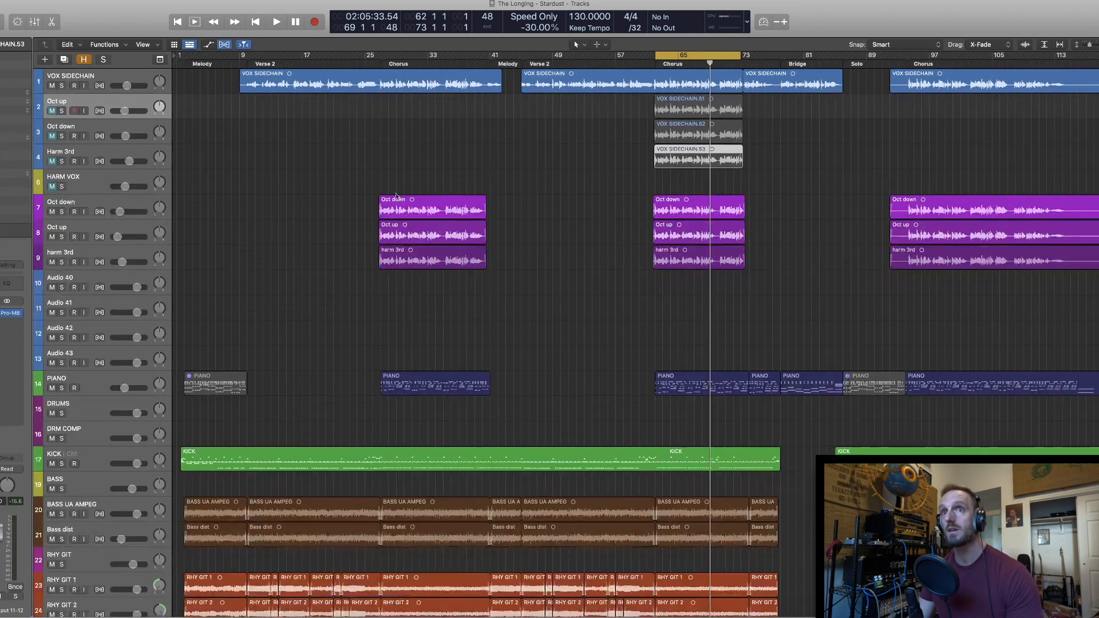
- Unmute the HARM VOX track and set the cycle over the first chorus from bar 26 to bar 41
drag(380, 53, 490, 52)
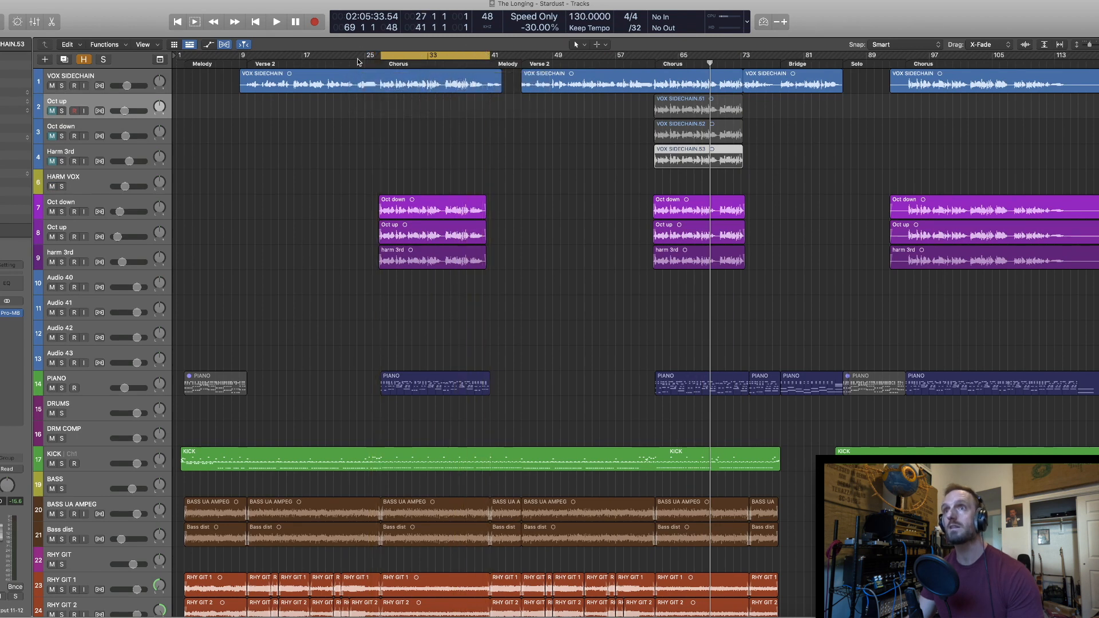
drag(380, 54, 373, 55)
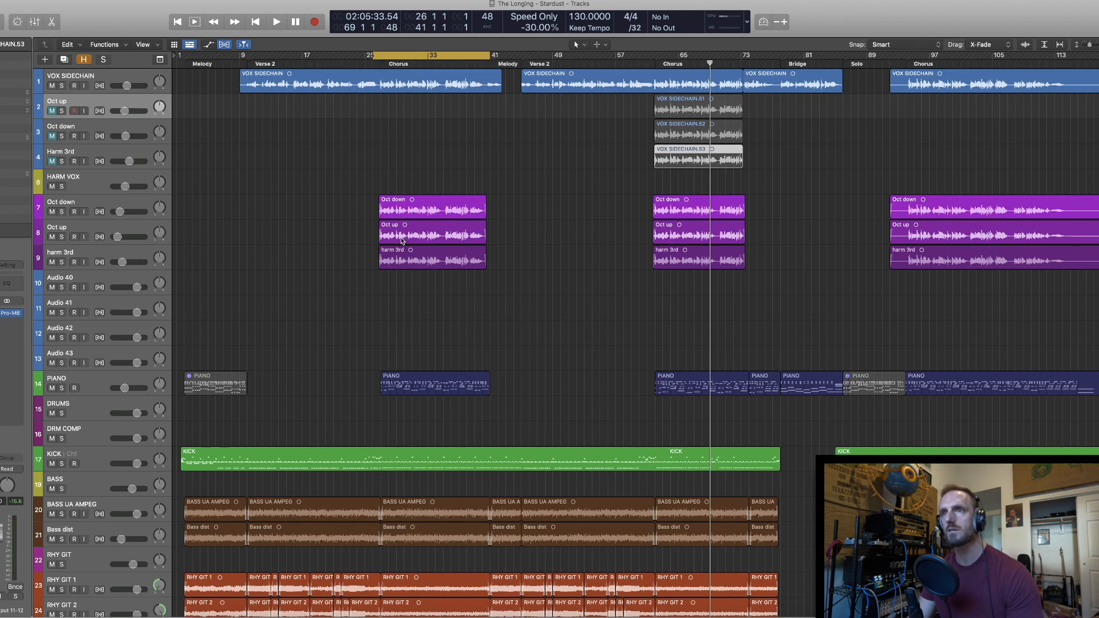
- Select the finished harm 3rd track and examine its channel effects and the doubler channel fed by its send
click(136, 257)
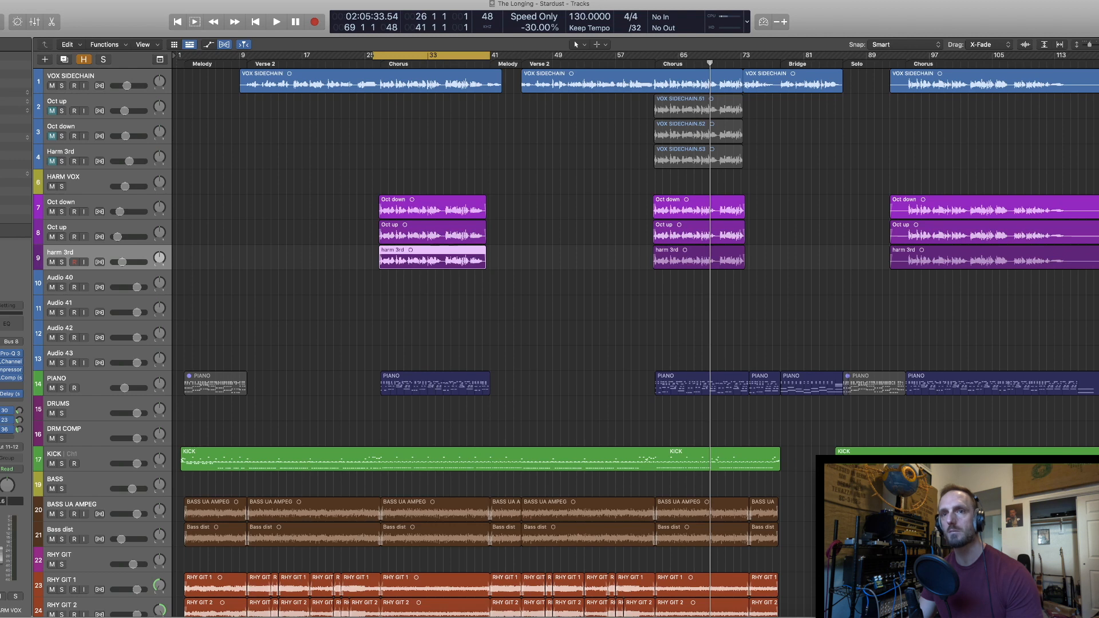
click(1, 401)
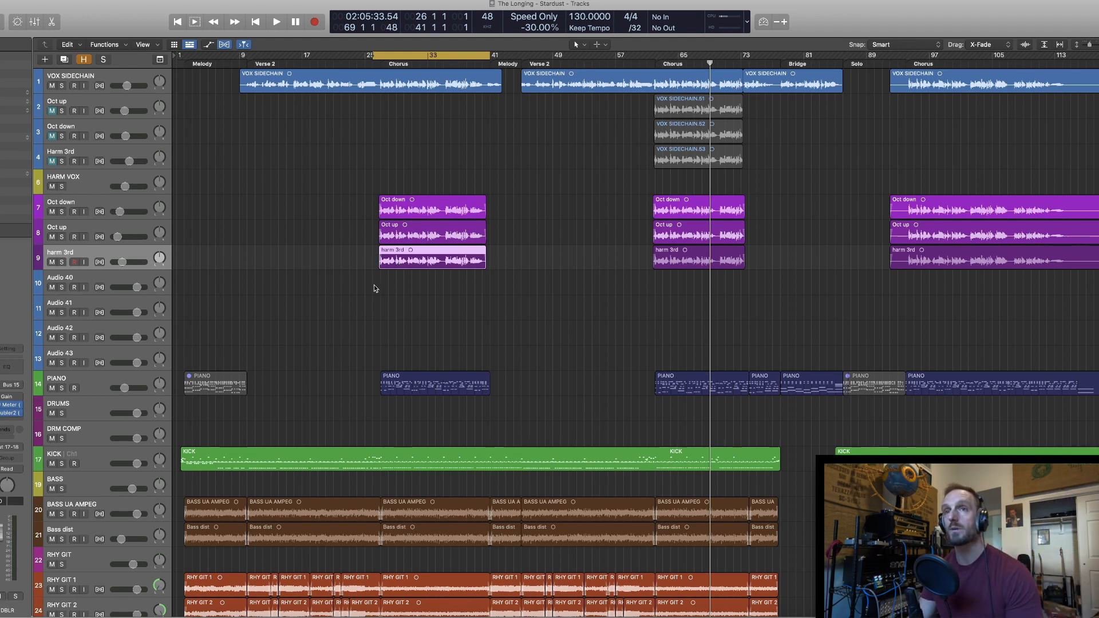
- Play the first chorus with the full mix, briefly solo HARM VOX, turn off the cycle, and stop playback
key(space)
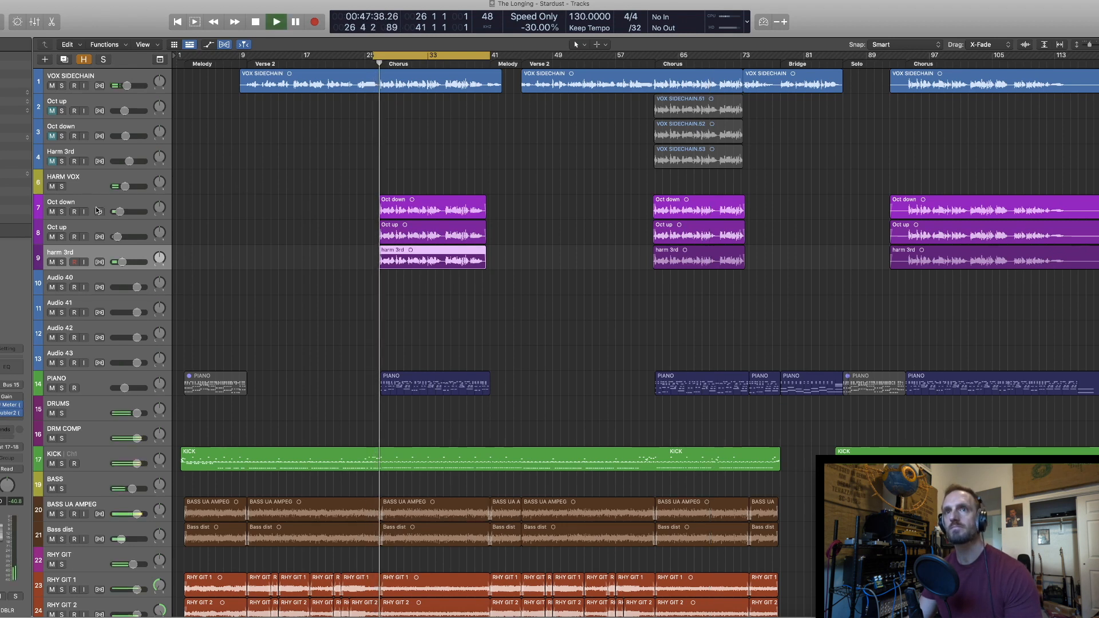
click(89, 179)
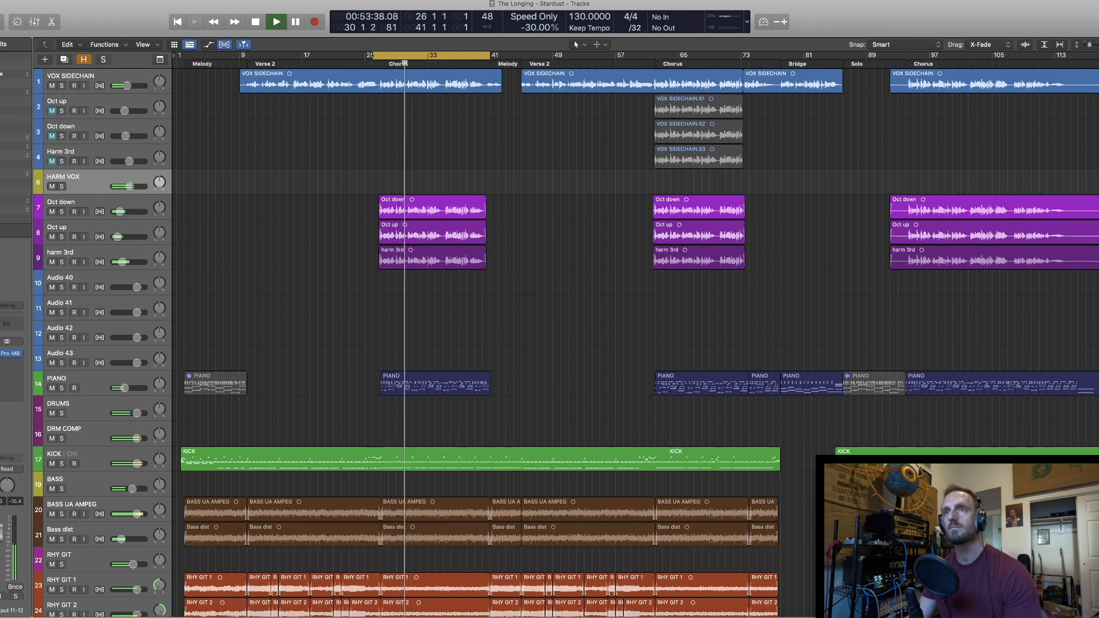
click(61, 187)
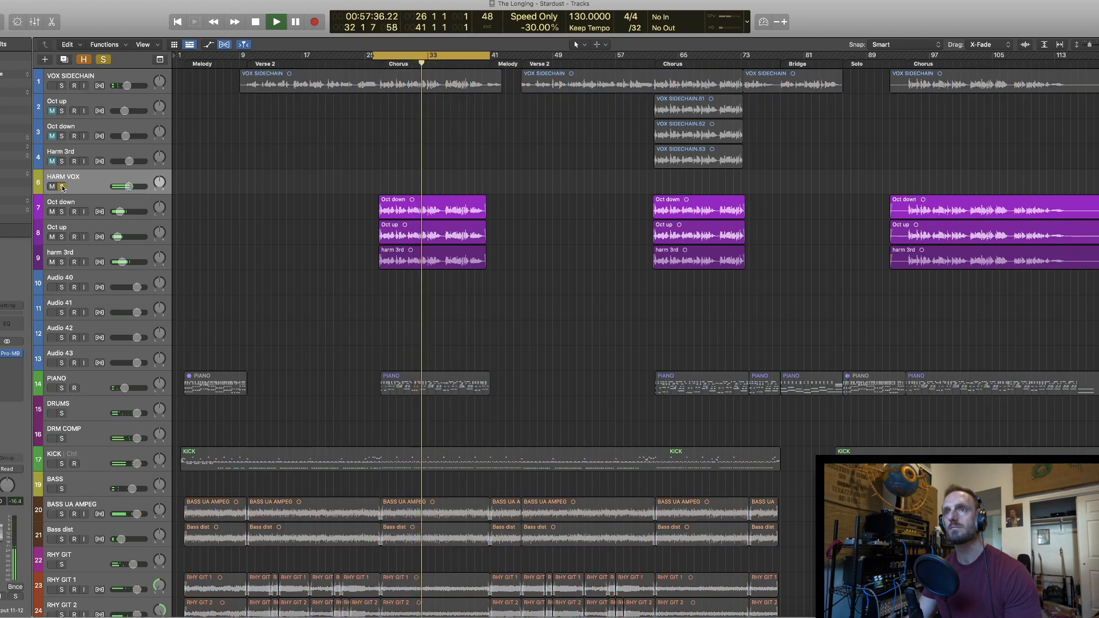
click(62, 187)
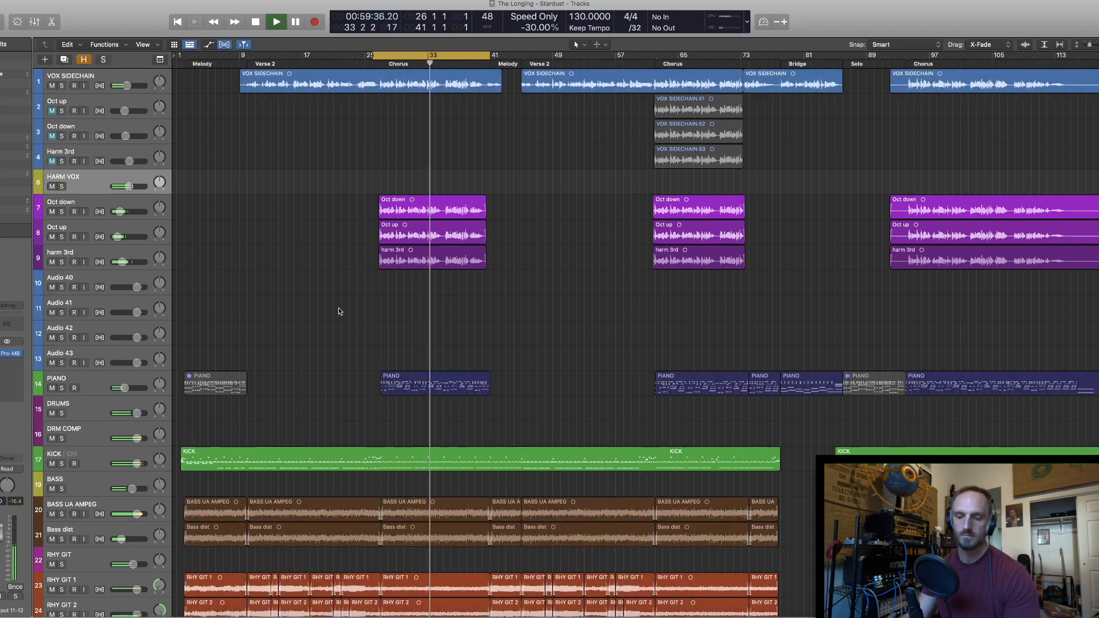
scroll(338, 309, down, 4)
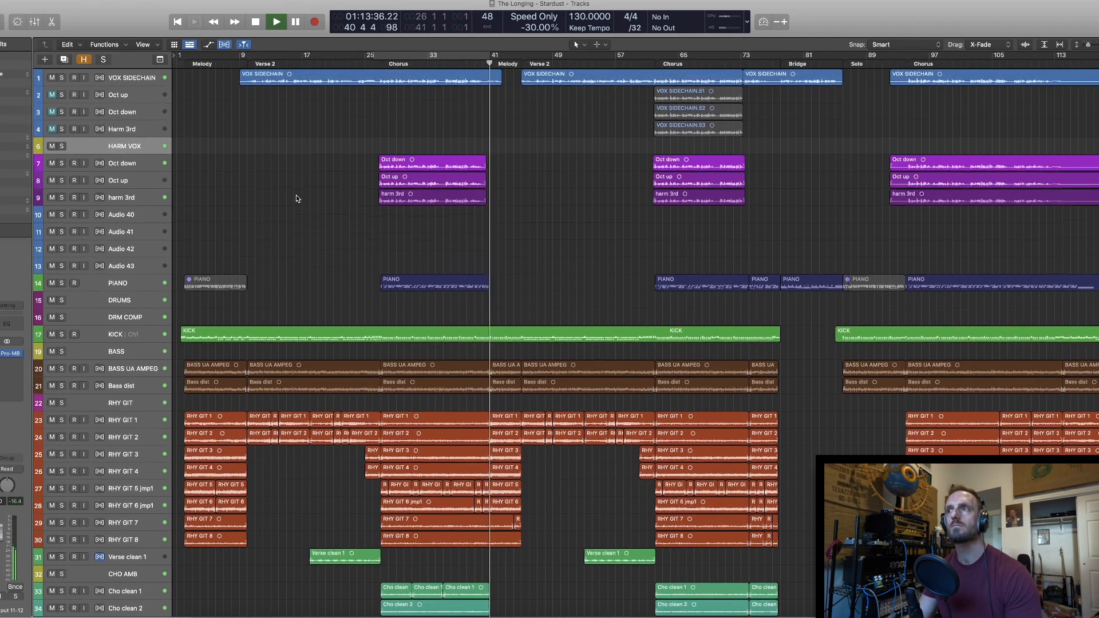
key(space)
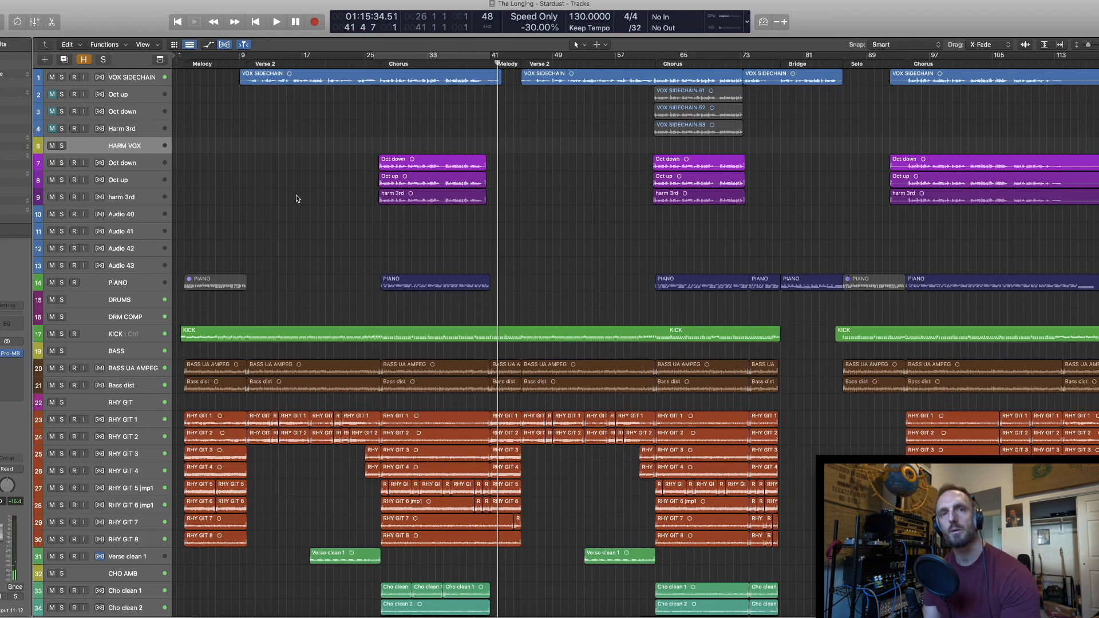